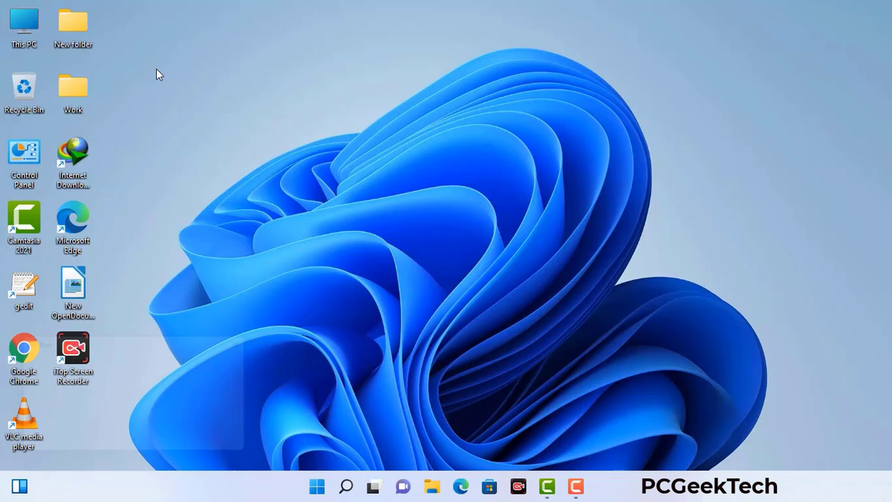
- Launch msconfig, then enable Safe boot with the Network option on the Boot tab and apply it
key(super+r)
drag(152, 339, 392, 110)
click(355, 174)
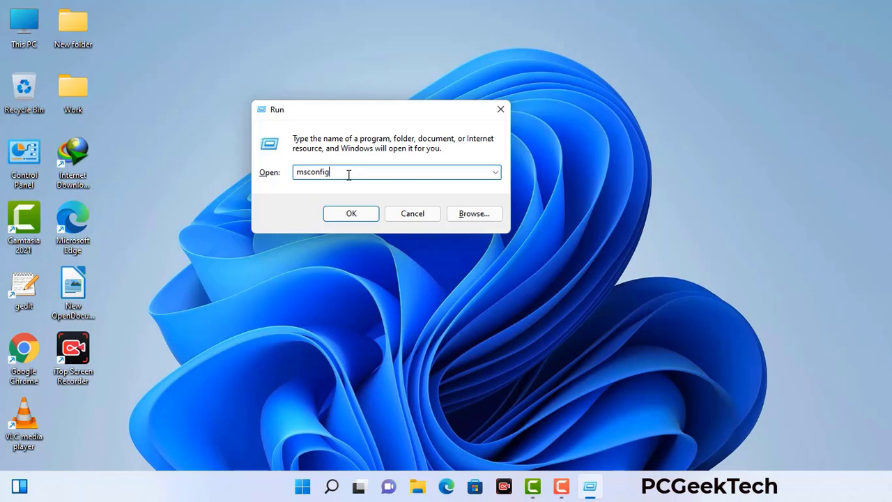
click(346, 218)
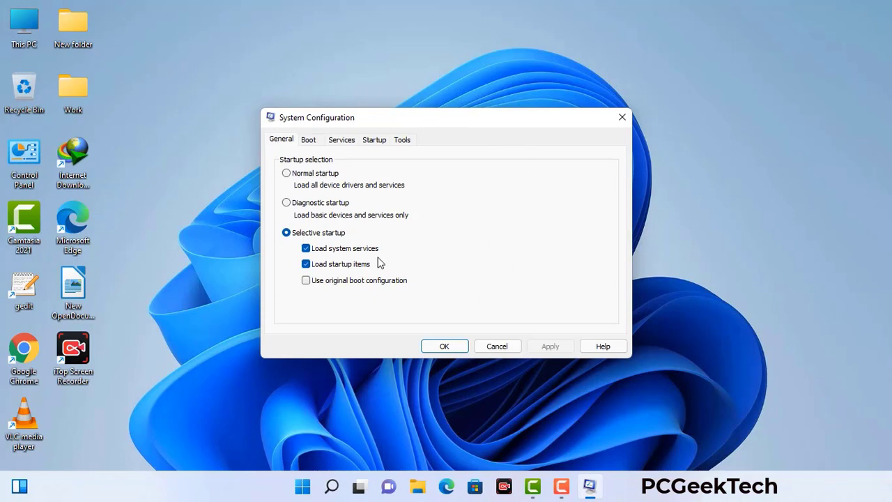
click(309, 141)
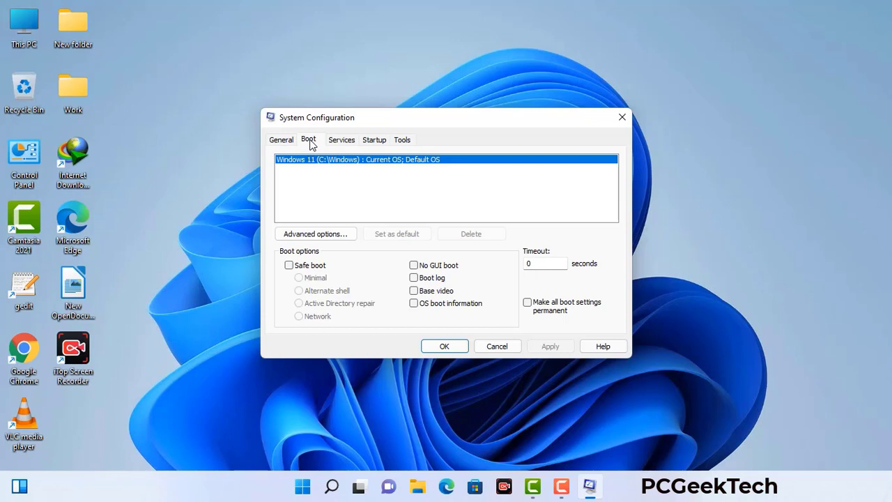
click(287, 267)
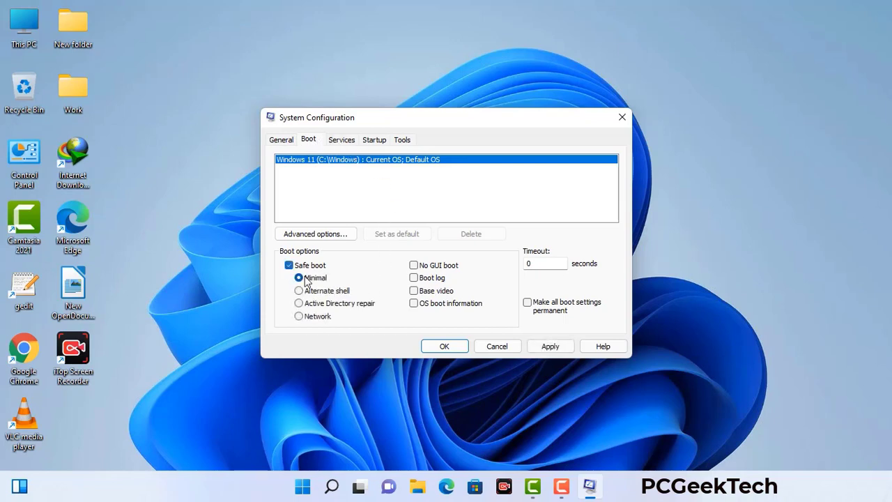
click(317, 317)
click(550, 348)
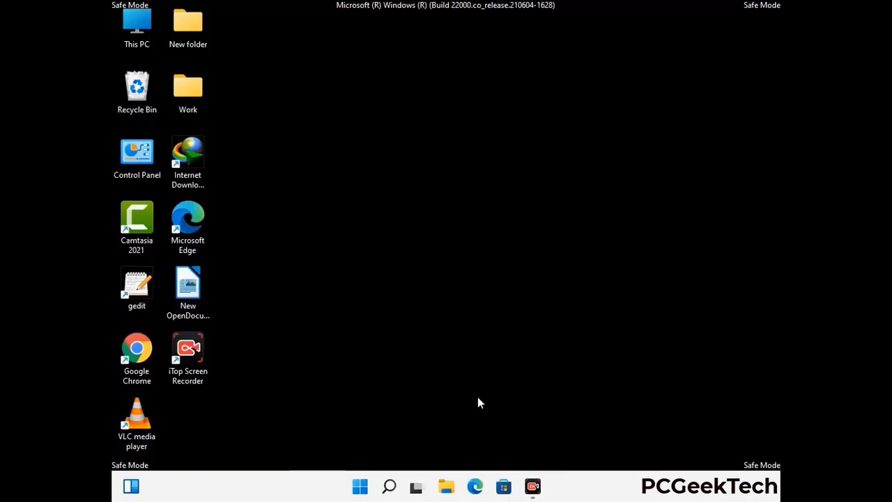
- Turn on 'Show hidden files, folders, and drives' in File Explorer Options, then close Control Panel
double_click(137, 166)
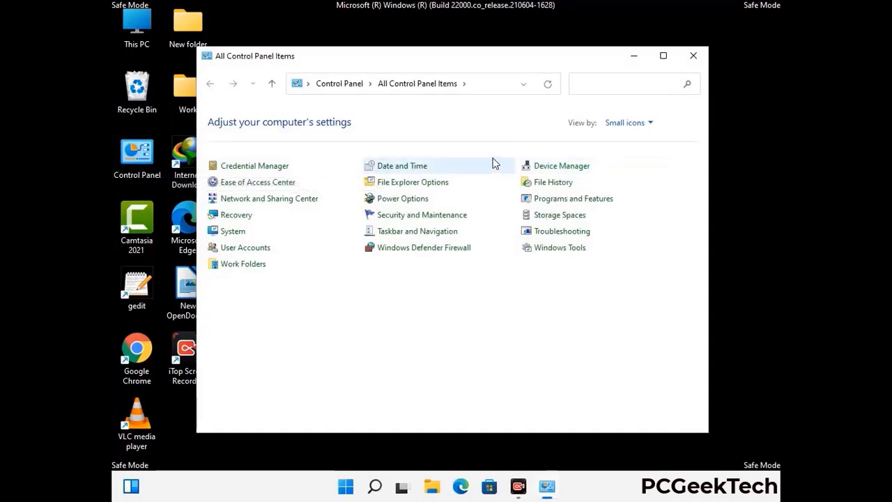
click(429, 184)
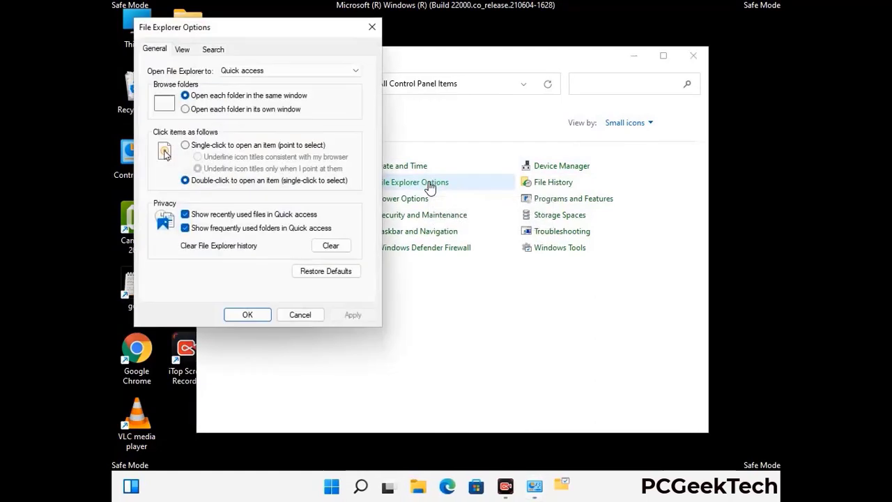
click(184, 49)
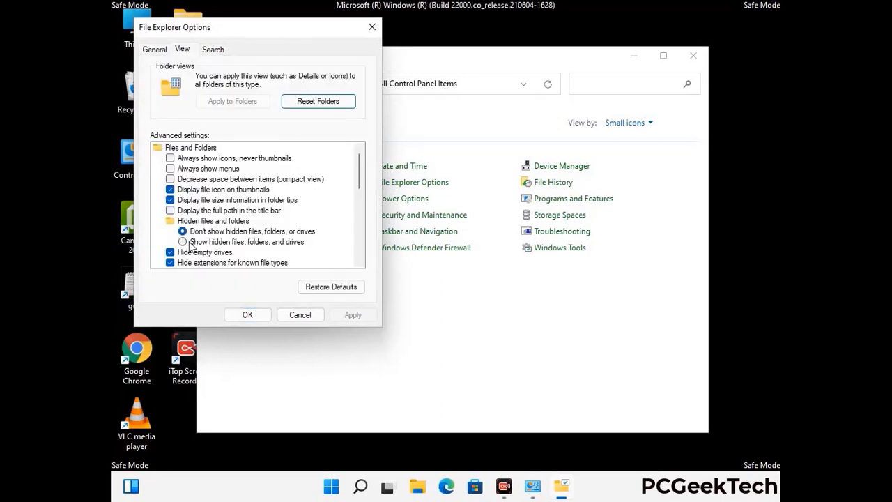
click(182, 242)
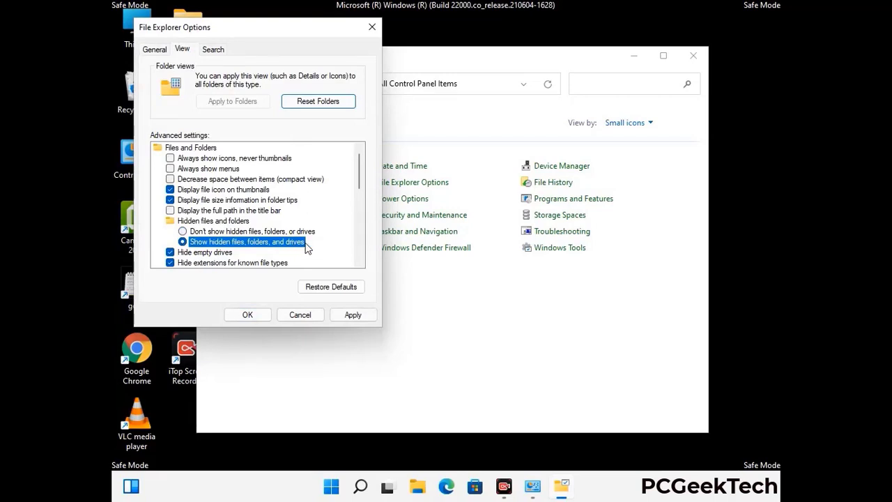
click(352, 315)
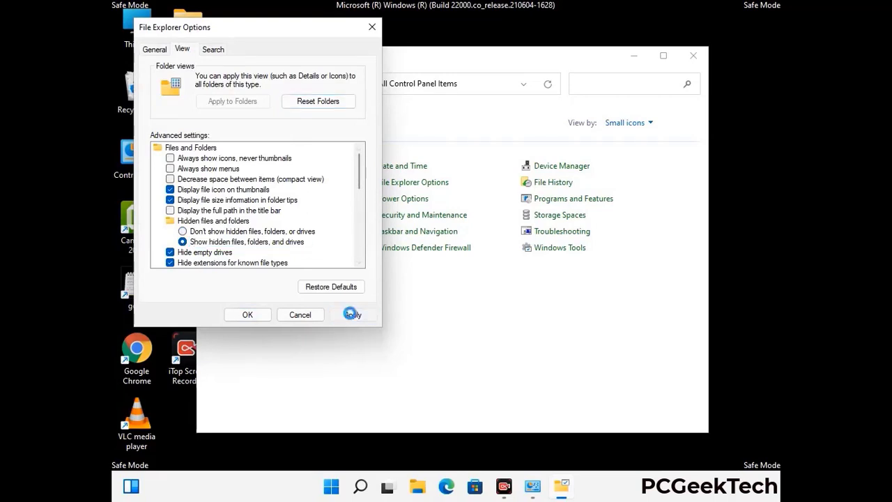
click(234, 317)
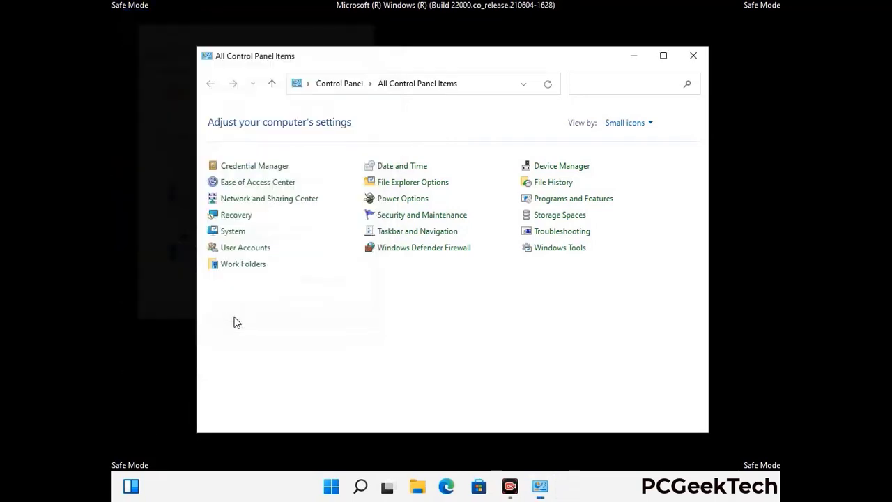
click(693, 56)
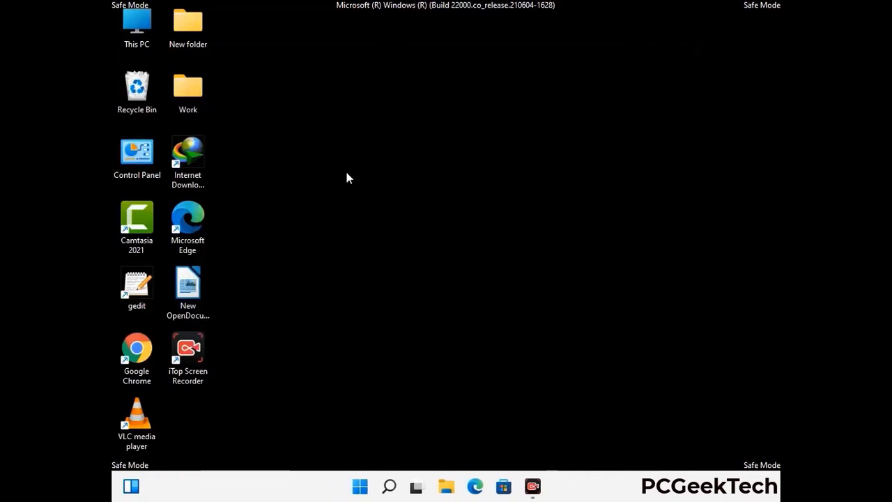
- Browse from This PC to the C:\Windows\System32\drivers\etc folder
double_click(132, 43)
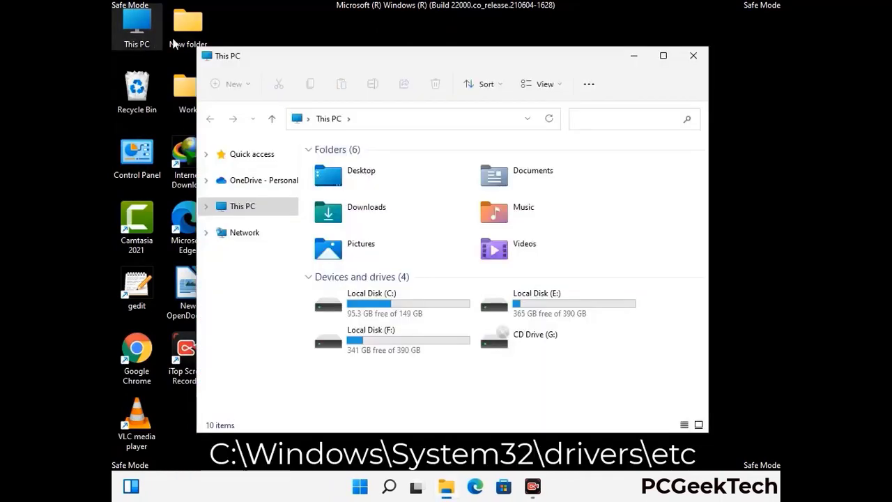
double_click(390, 306)
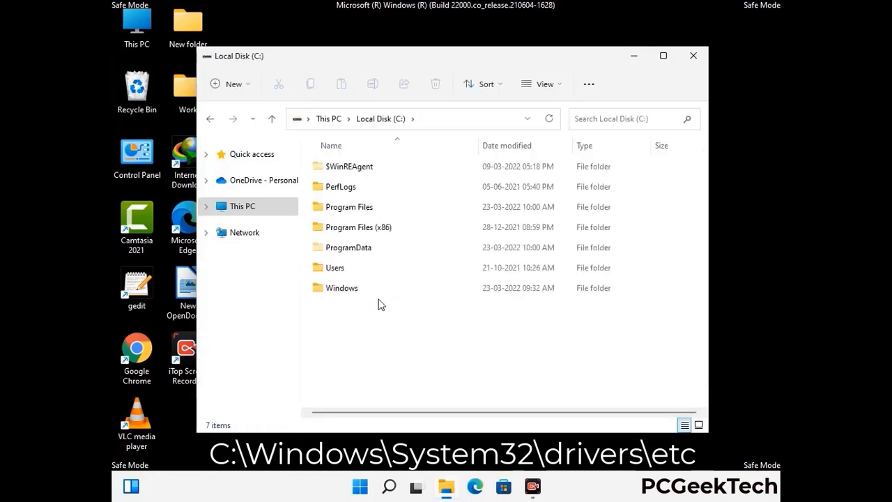
click(334, 293)
double_click(334, 294)
scroll(446, 299, down, 6)
scroll(439, 301, down, 12)
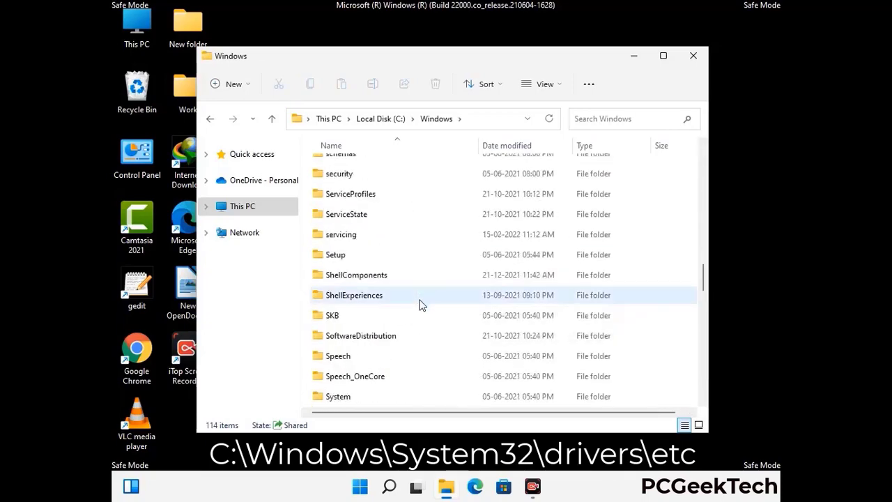
scroll(418, 303, down, 2)
double_click(341, 294)
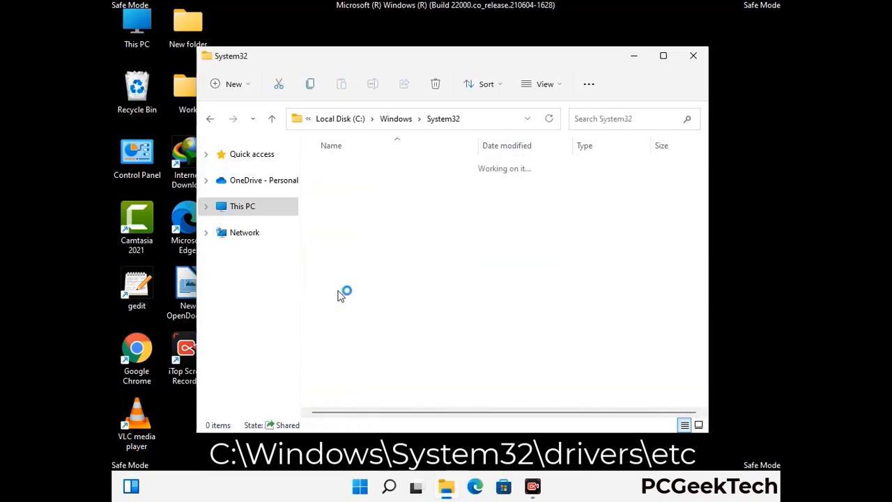
scroll(383, 300, down, 5)
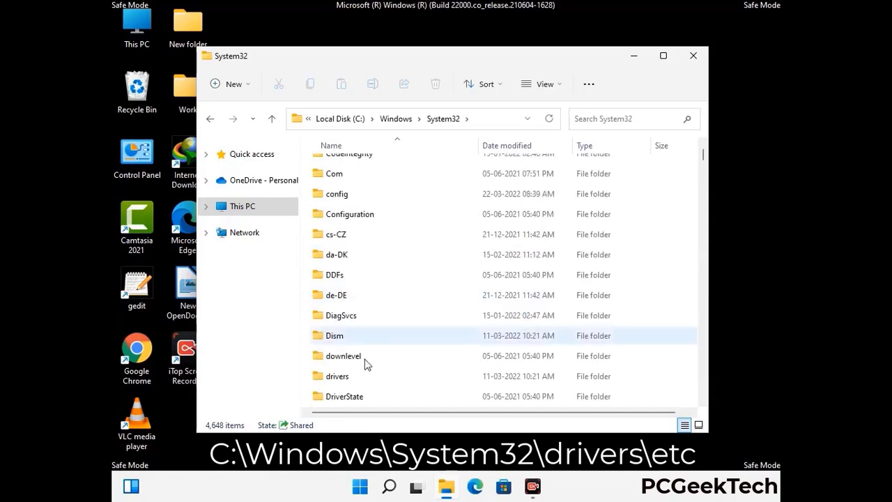
double_click(341, 379)
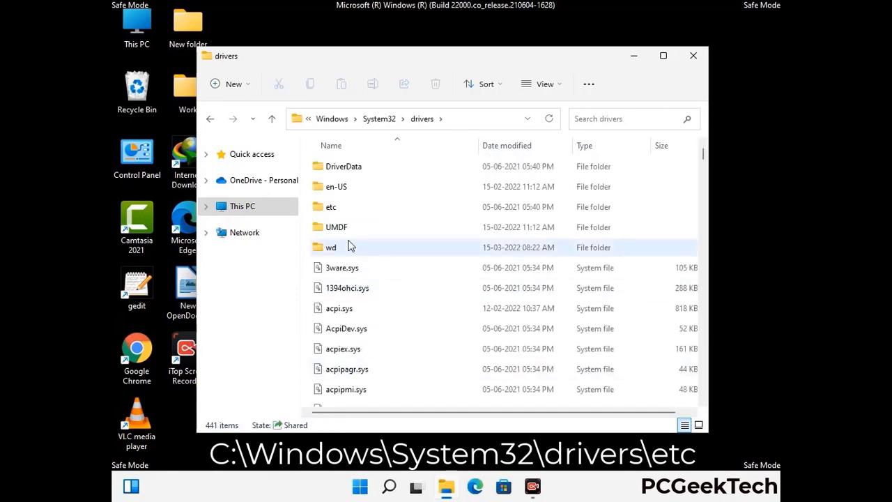
double_click(332, 207)
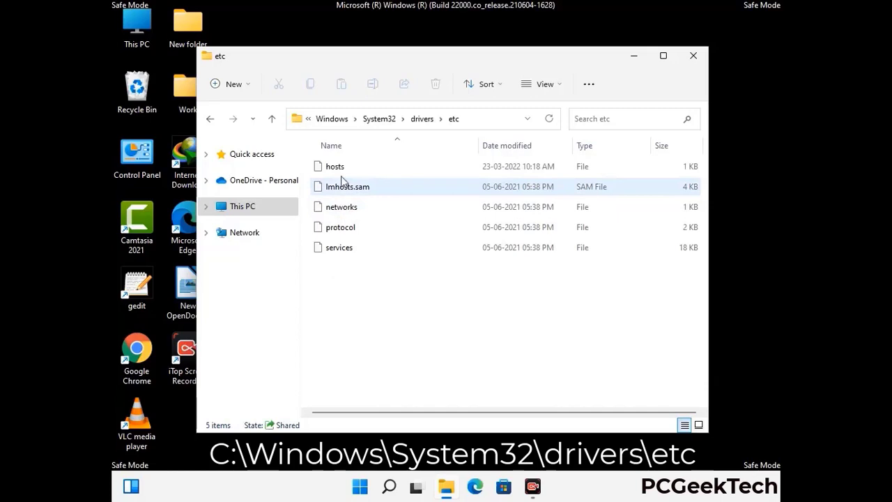
- Open the hosts file with Notepad
click(341, 167)
double_click(342, 171)
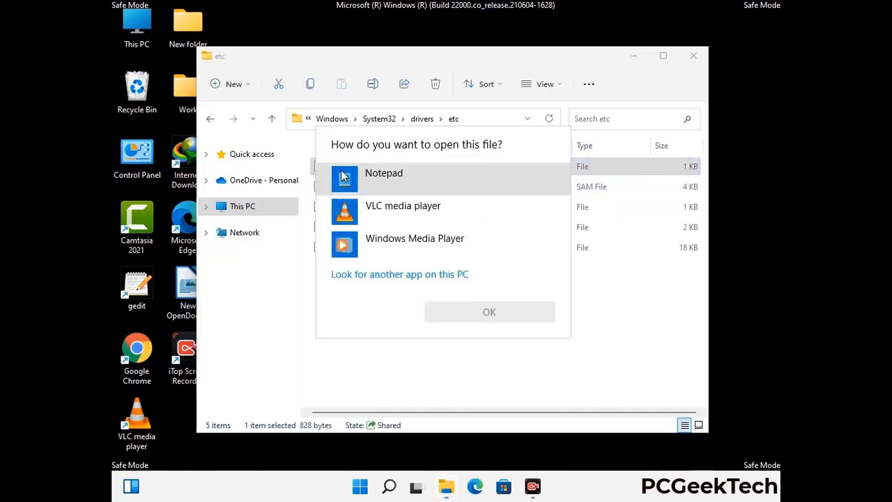
click(402, 179)
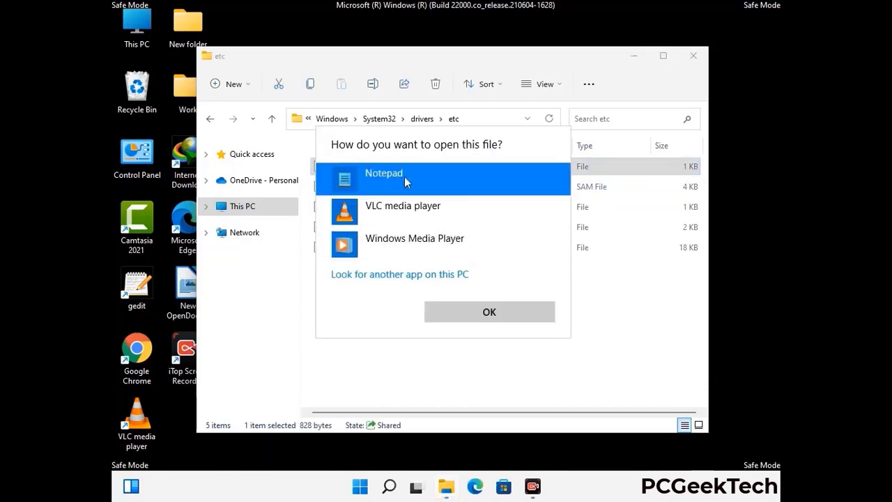
click(491, 313)
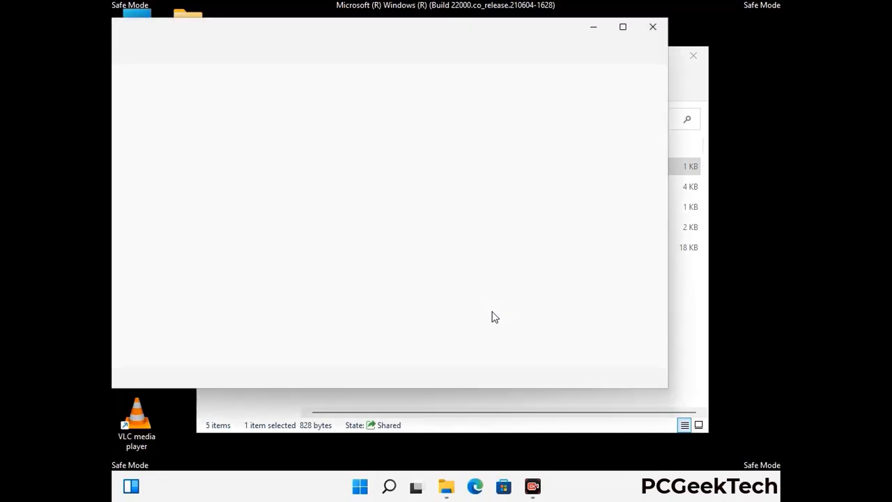
- Add a blank line at the end of hosts and save the file
drag(337, 40, 478, 41)
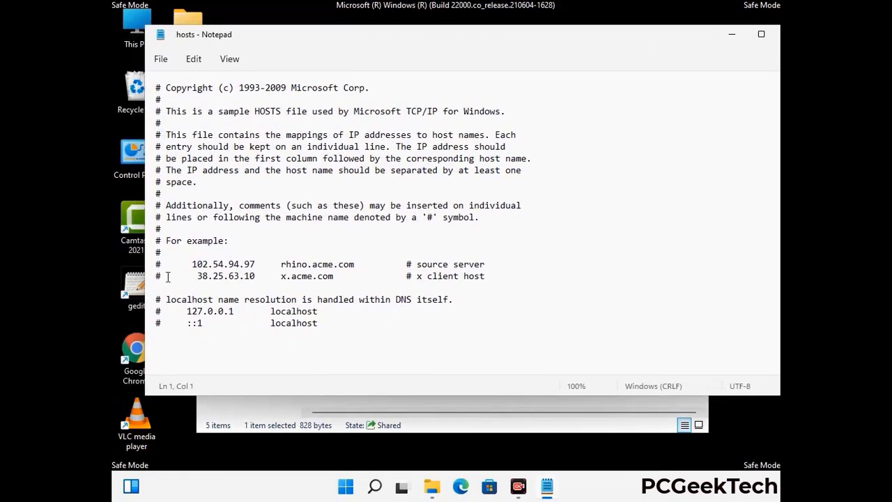
click(334, 328)
key(Return)
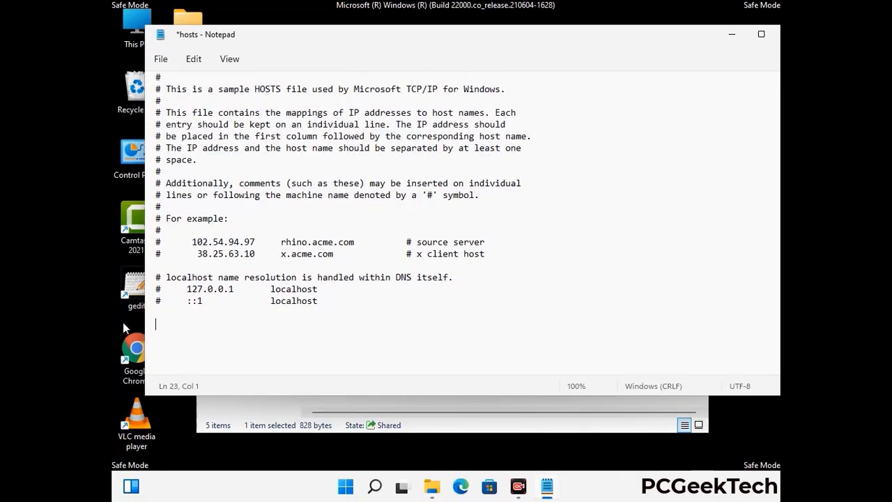
click(160, 59)
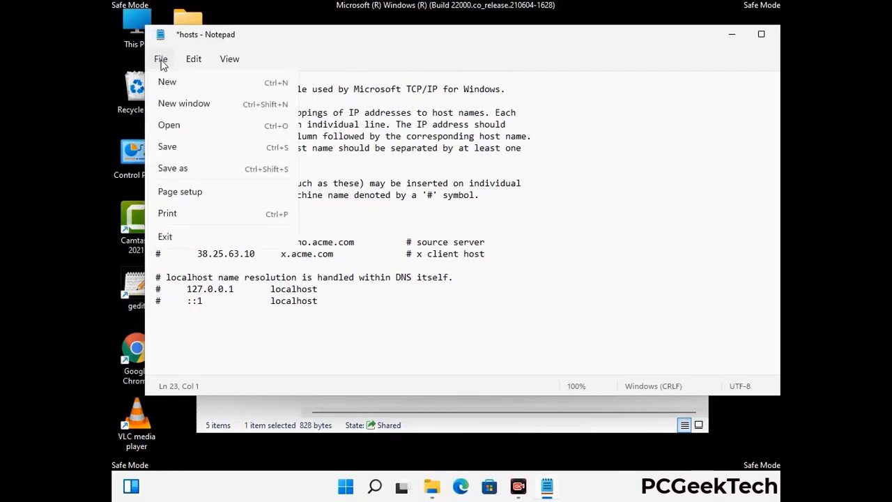
click(167, 148)
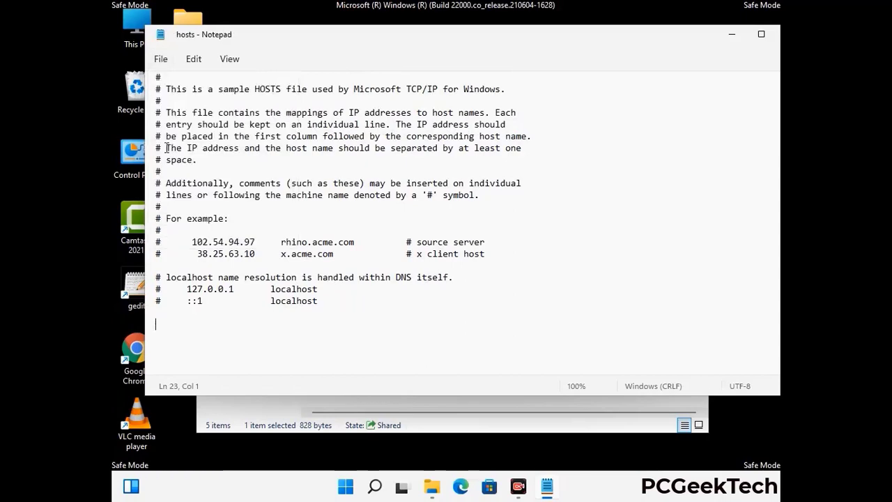
- Close Notepad and the etc folder window
drag(674, 42, 570, 43)
click(688, 39)
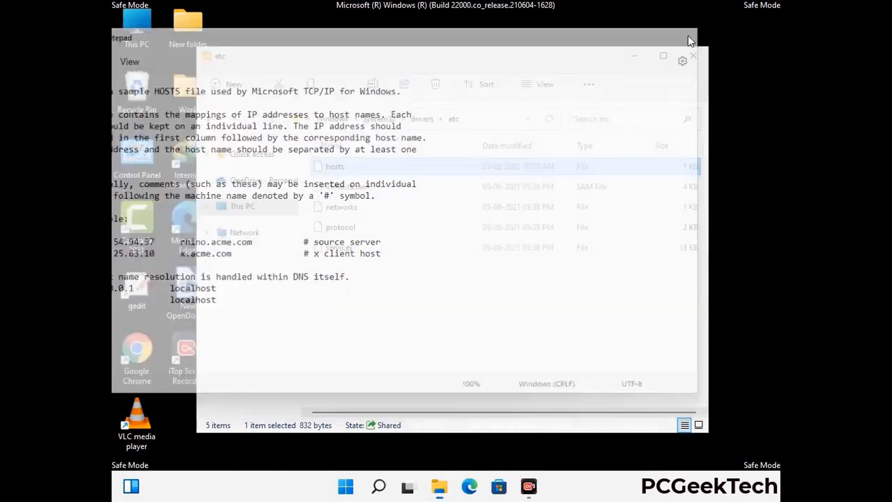
click(694, 53)
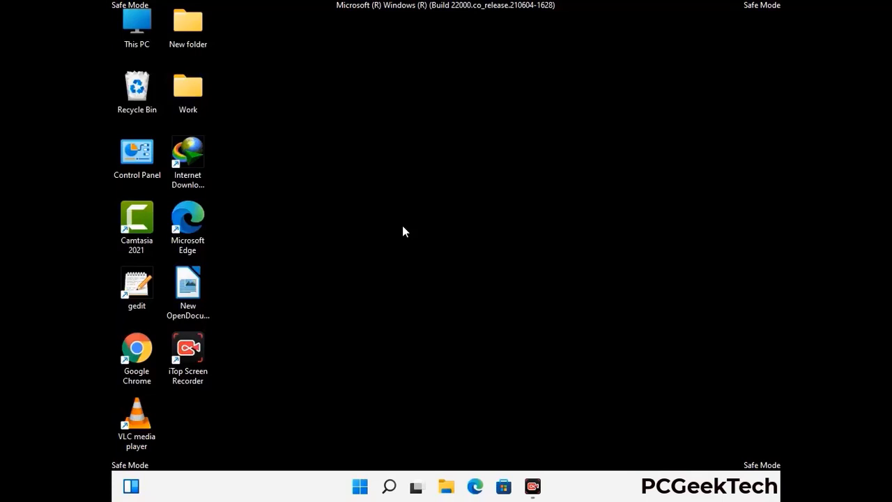
- Open the AppData Roaming folder by running %appdata%
key(super+r)
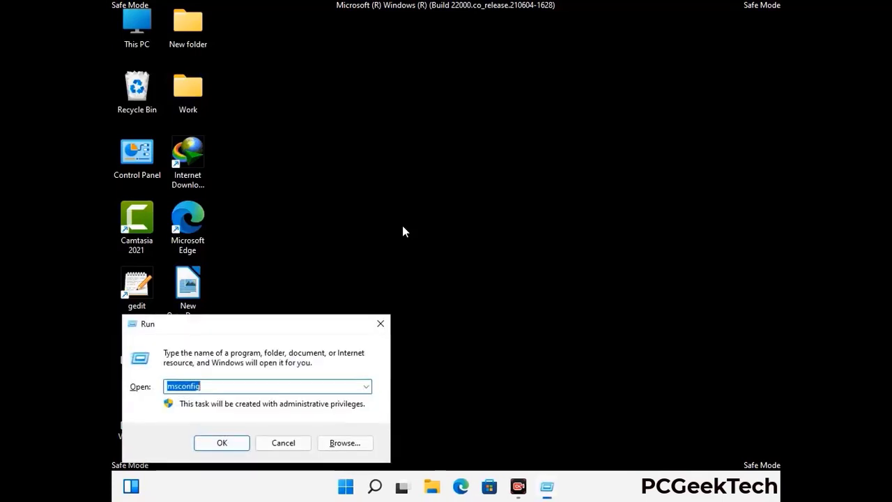
drag(255, 320, 414, 138)
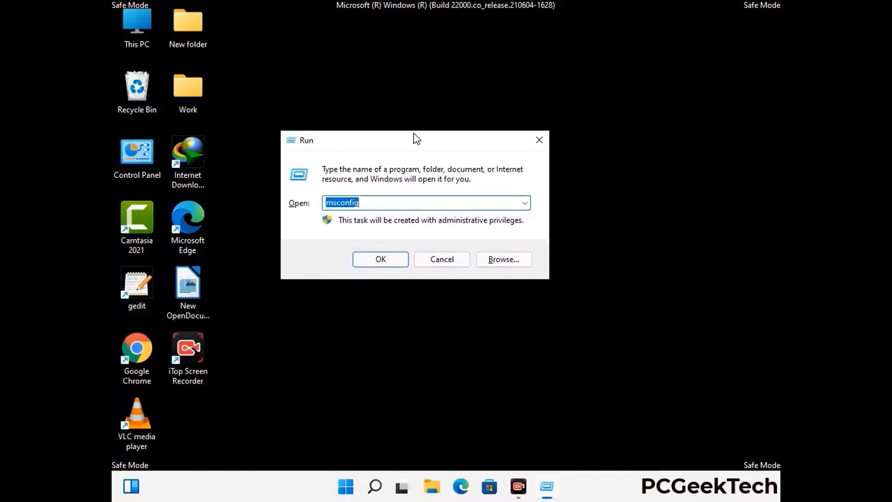
text(%)
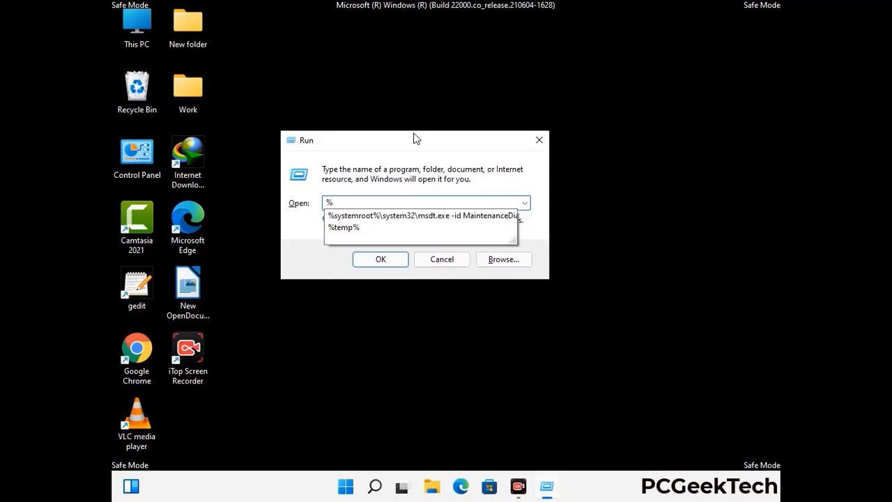
text(appdata%)
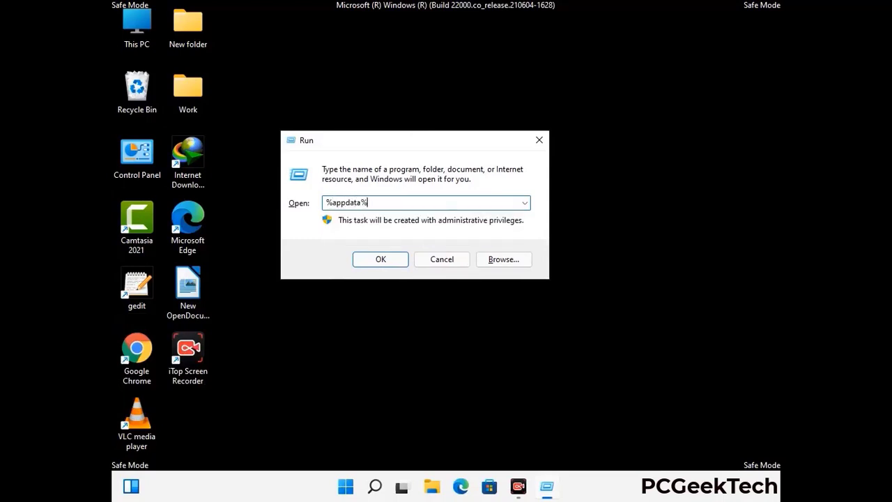
key(Return)
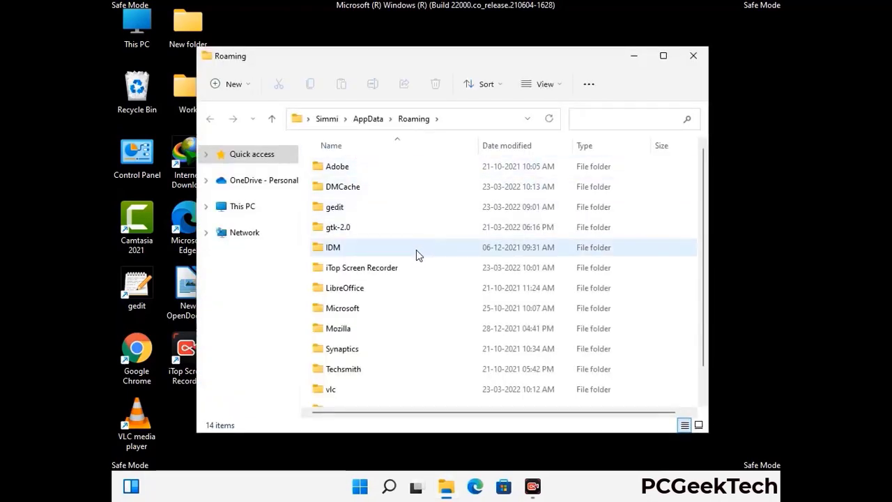
- Delete the Zoom folder and close the Roaming window
scroll(418, 265, down, 2)
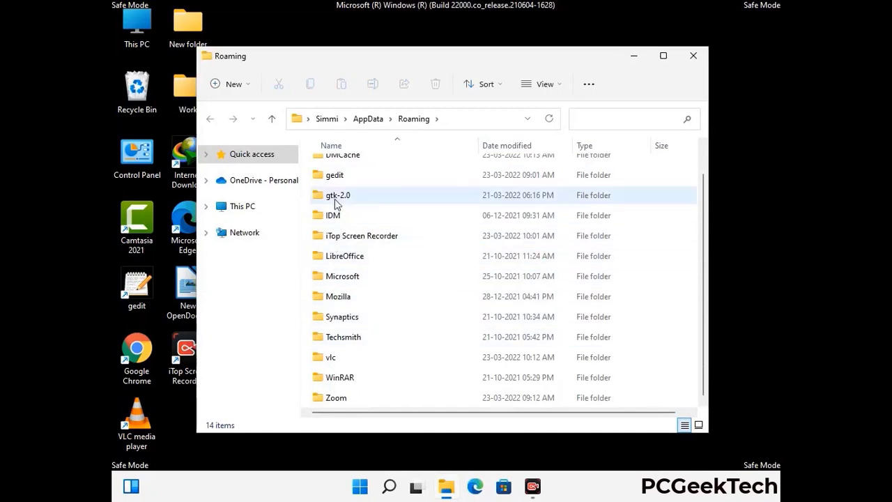
scroll(335, 209, up, 2)
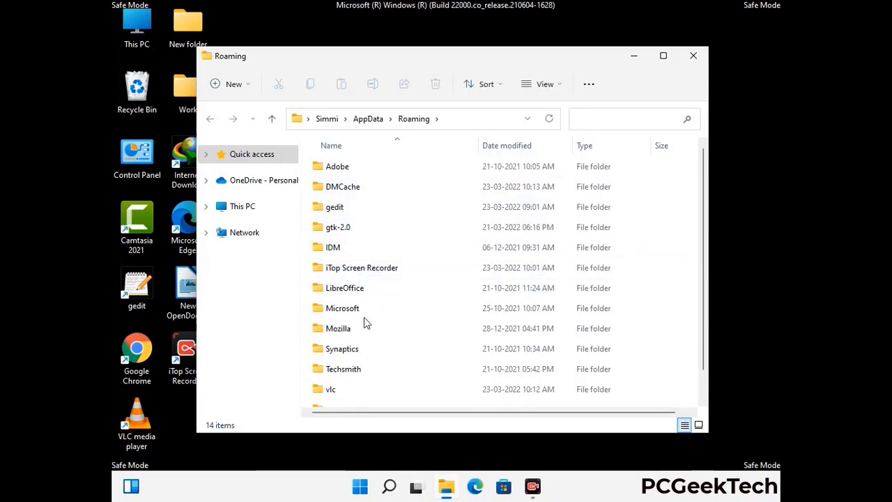
scroll(366, 327, down, 2)
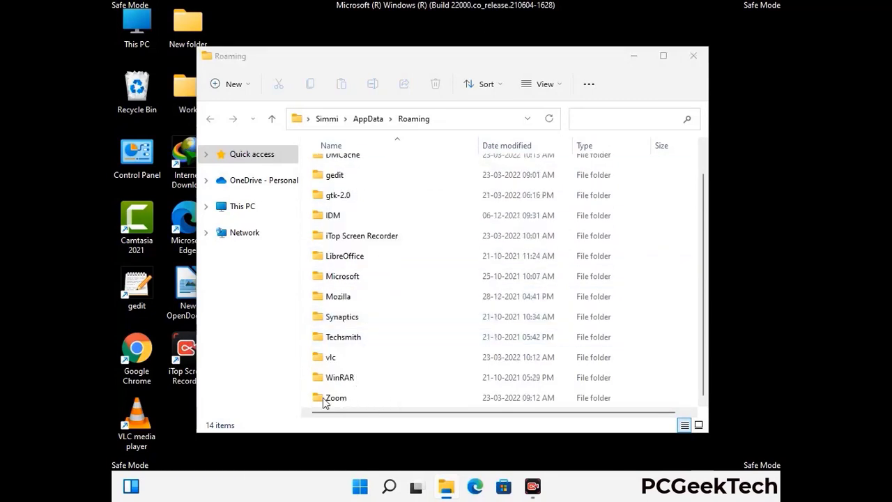
click(498, 393)
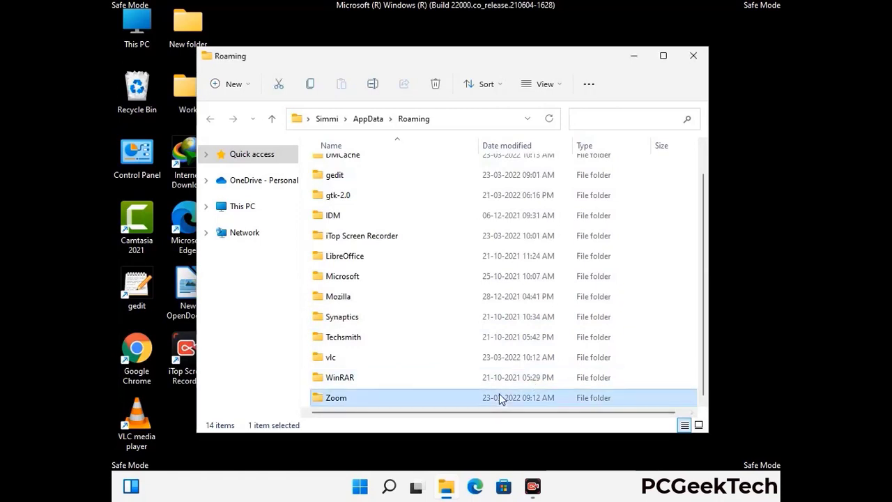
click(441, 89)
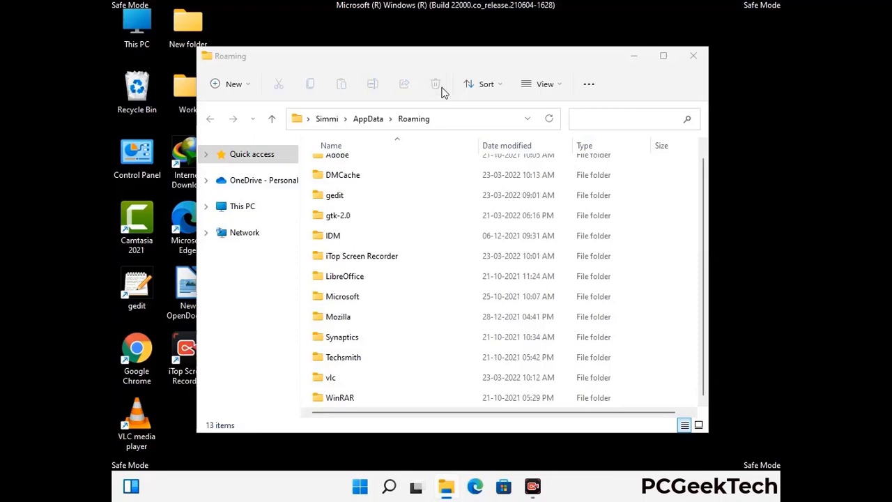
click(692, 57)
click(692, 59)
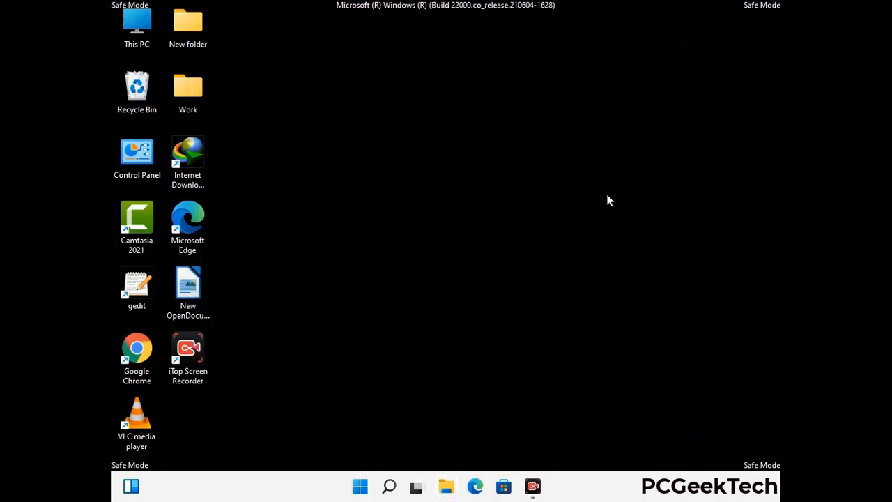
- Open the AppData Local folder by running %LocalAppData%
key(super+r)
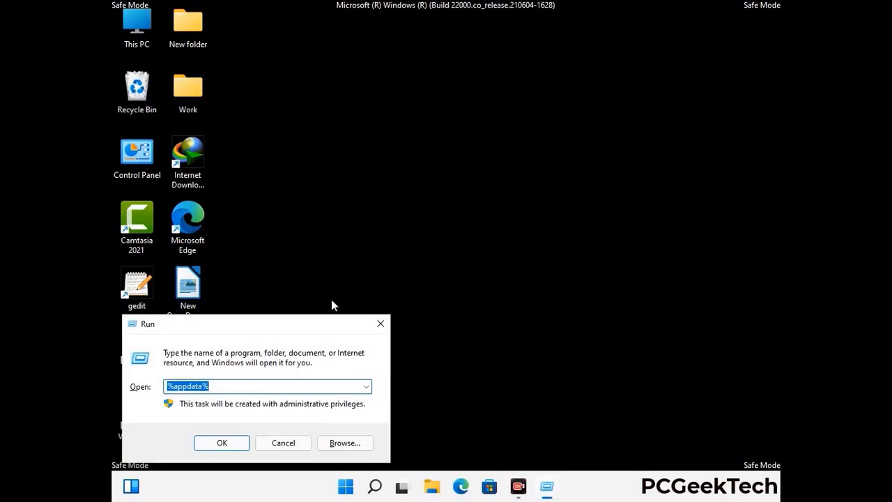
drag(279, 331, 468, 177)
text(%Local)
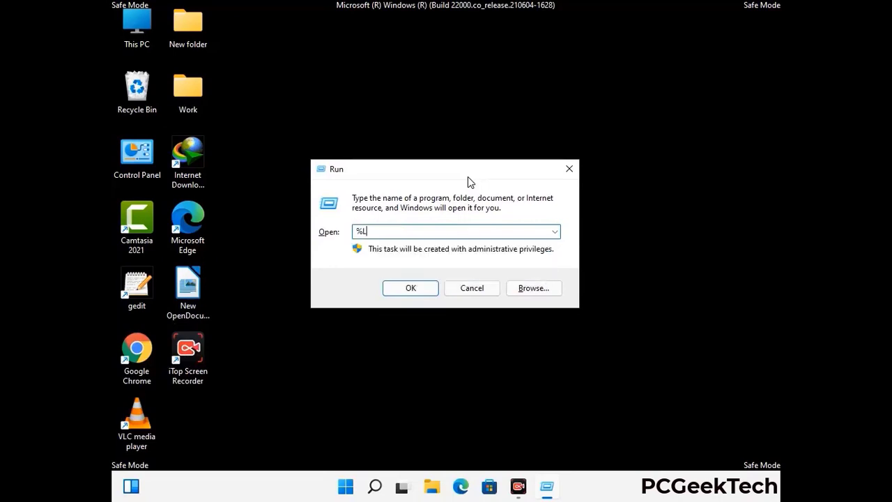
text(App)
key(Return)
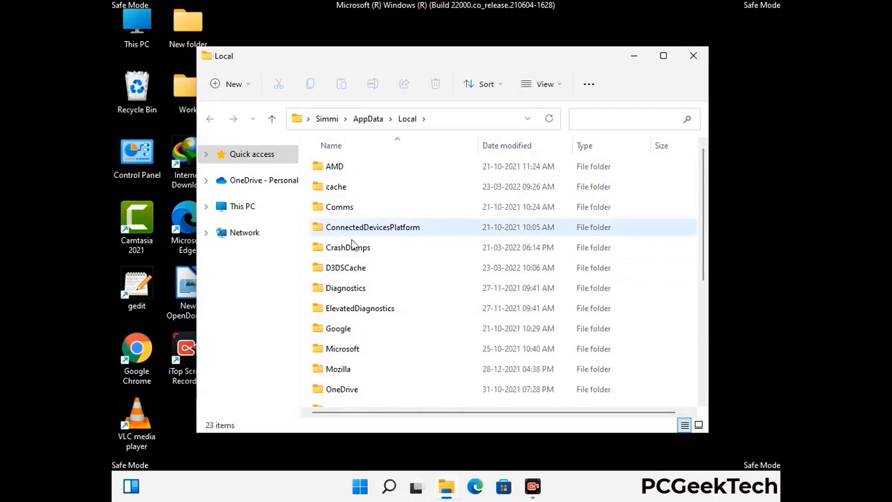
- Delete the Mozilla folder and close the Local window
scroll(372, 313, down, 1)
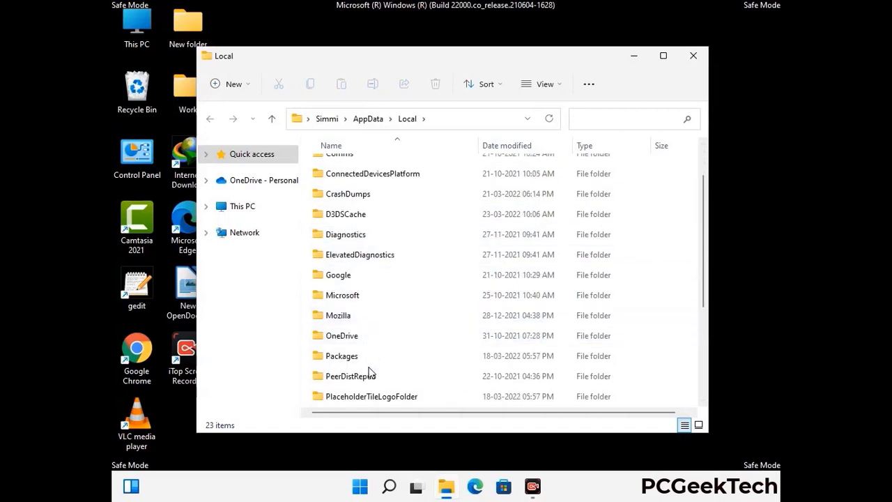
click(348, 321)
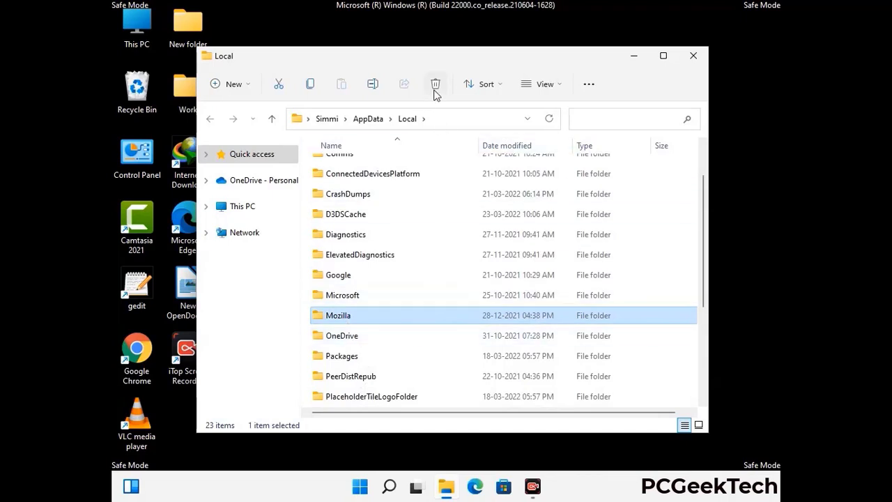
key(Tab)
click(435, 90)
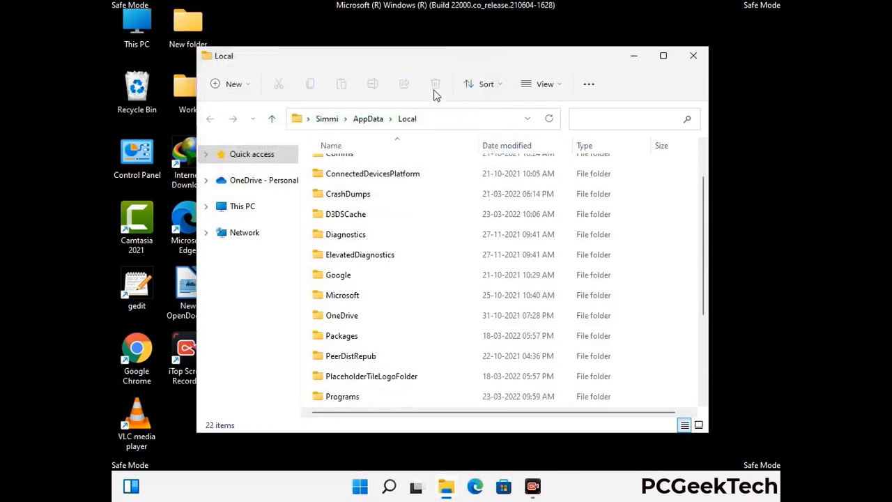
click(694, 63)
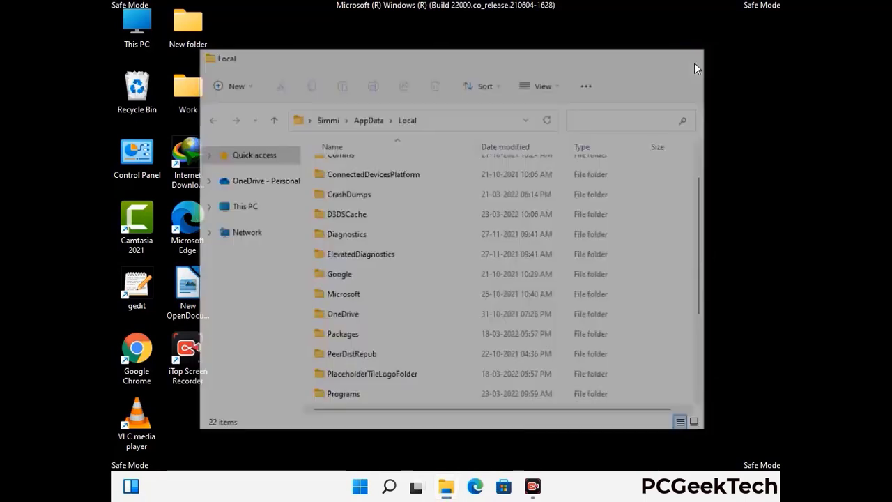
- Open the ProgramData folder by running %ProgramData%
key(super+r)
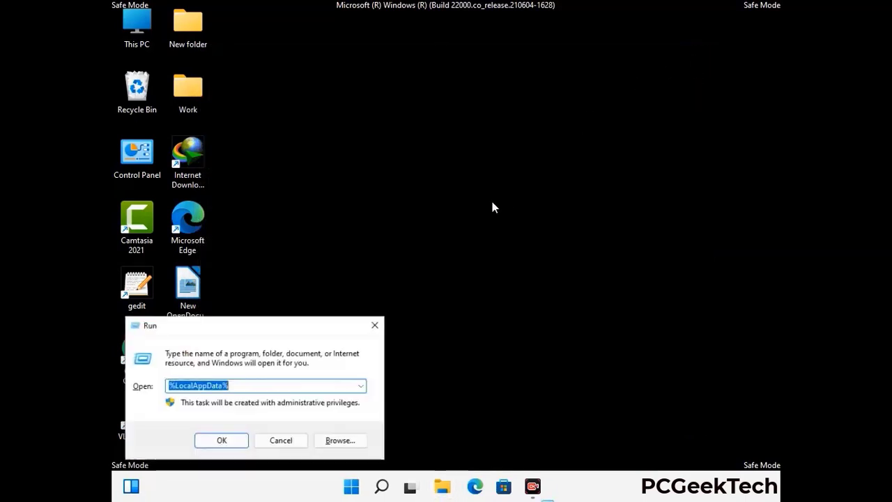
drag(226, 330, 407, 182)
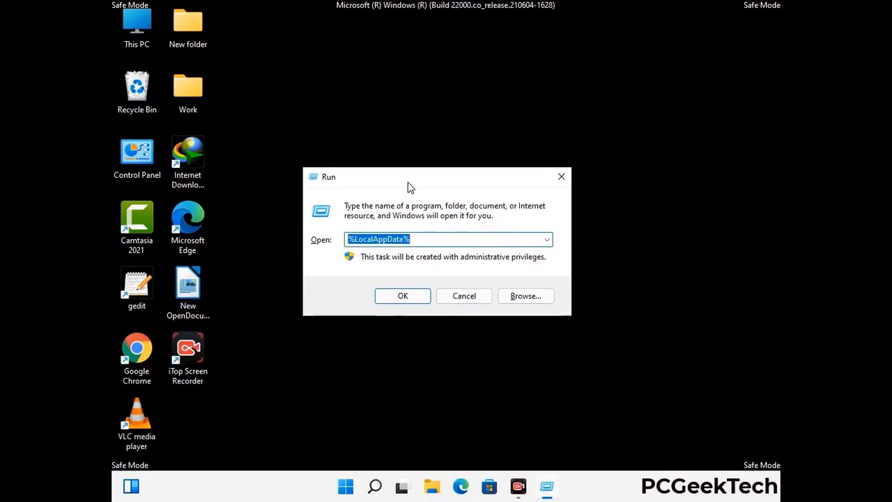
text(%)
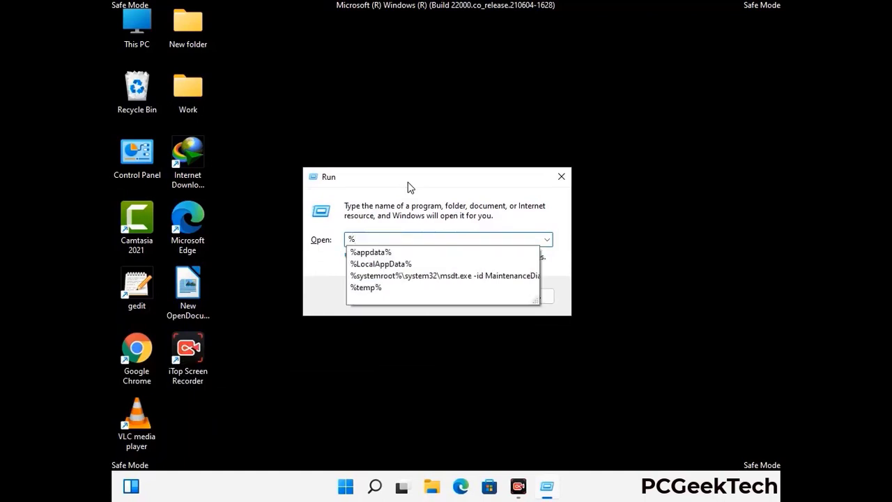
text(ProgramData%)
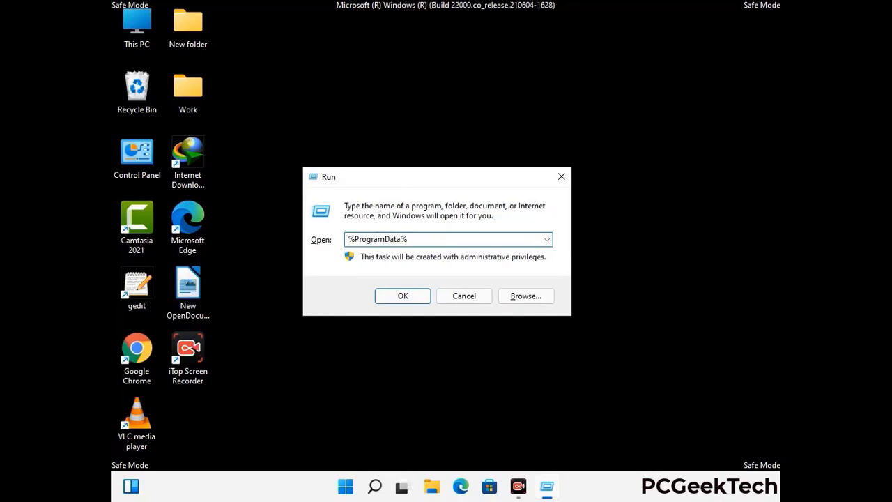
key(Return)
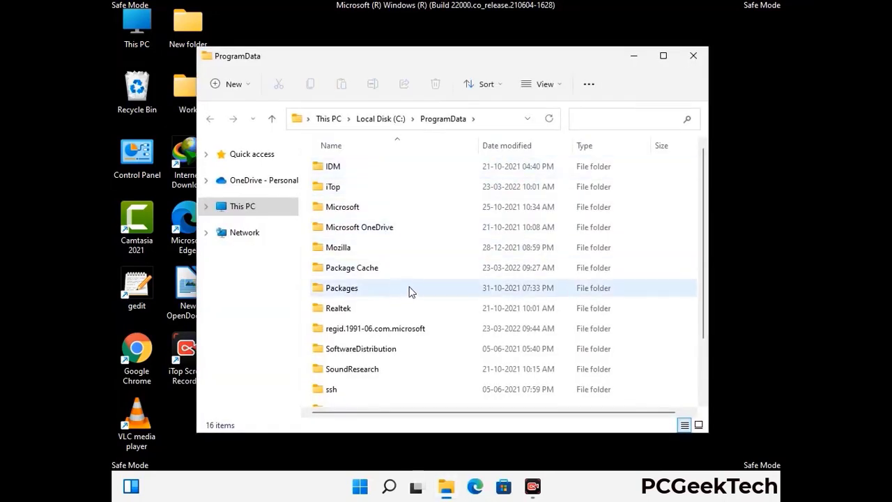
- Delete the Mozilla folder there and close the ProgramData window
scroll(410, 292, down, 2)
scroll(408, 310, down, 1)
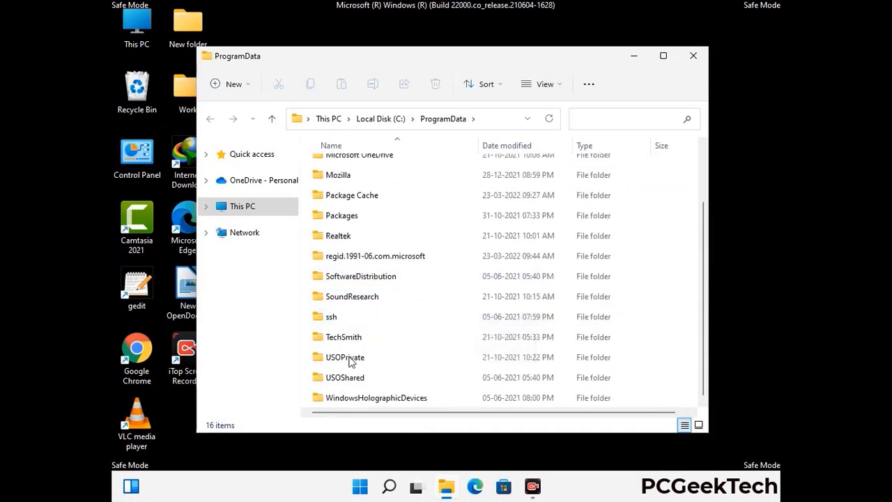
click(347, 175)
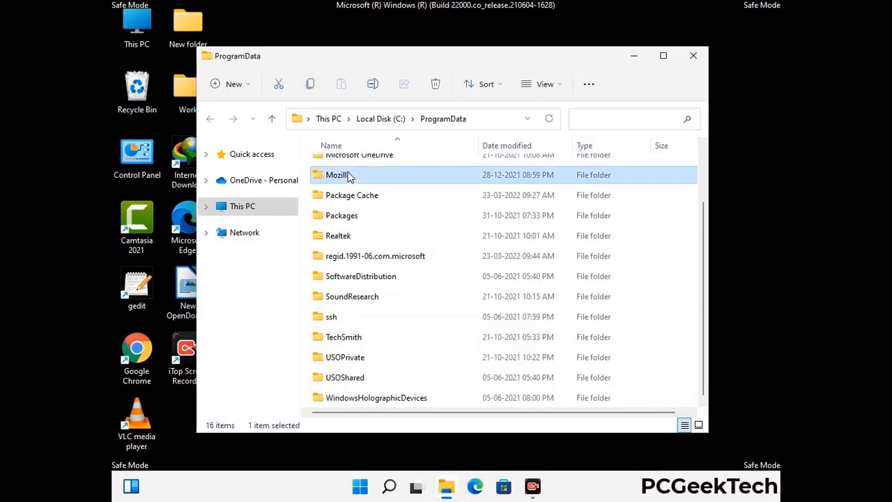
click(437, 84)
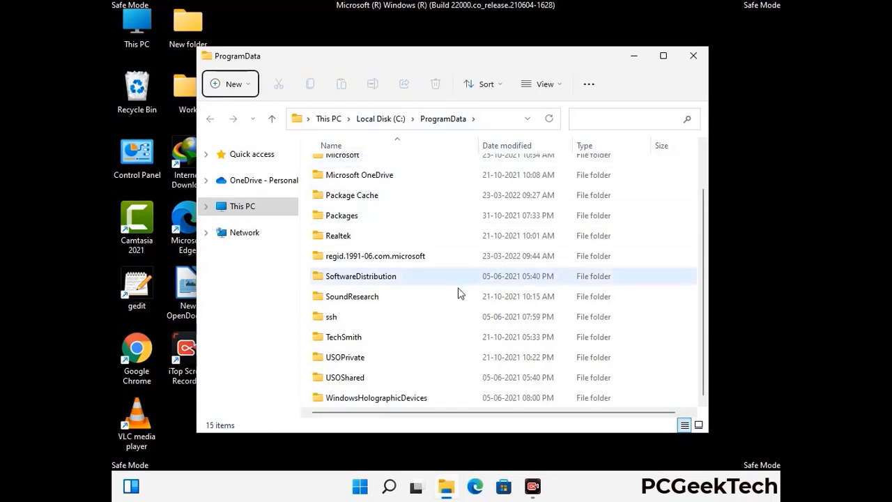
scroll(458, 294, up, 1)
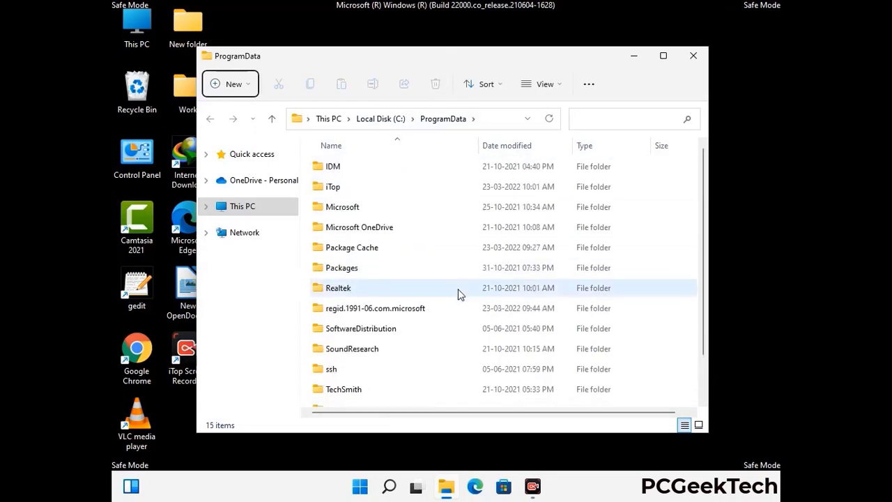
click(699, 57)
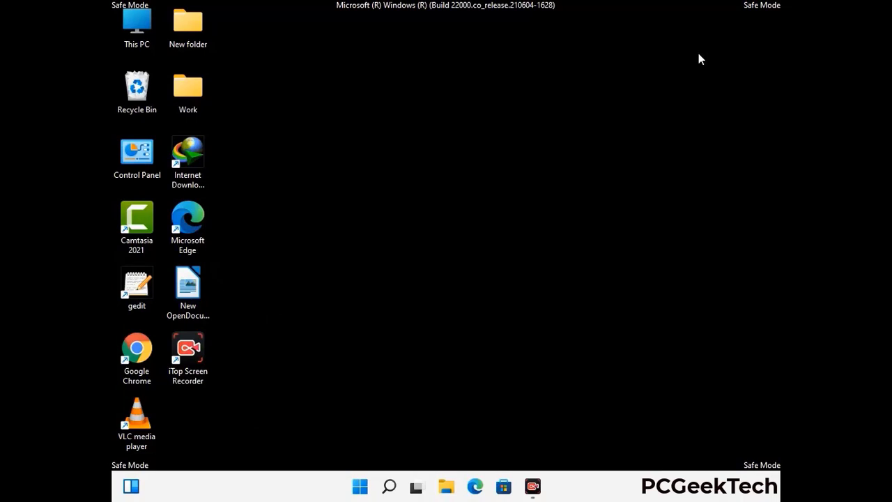
key(super+r)
drag(292, 326, 464, 180)
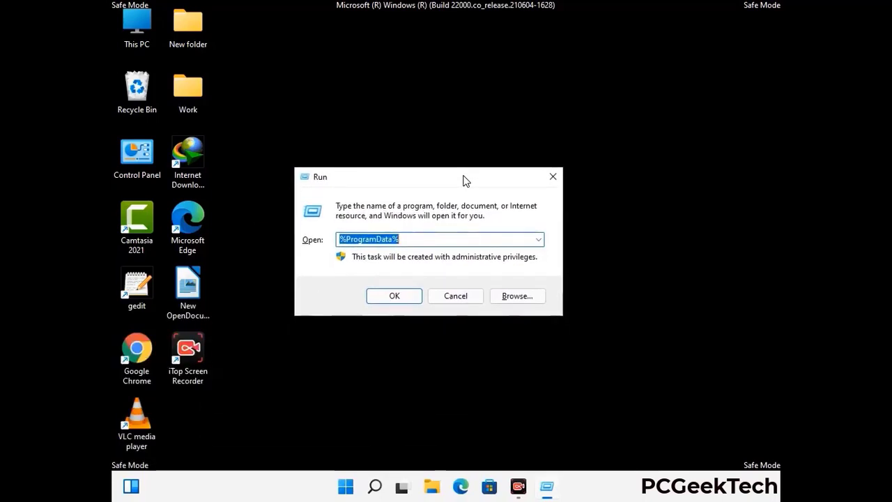
text(%Wi)
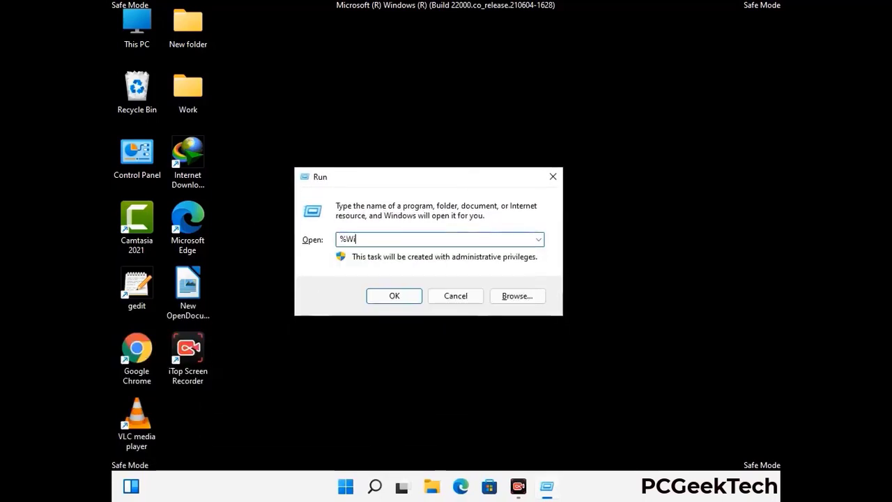
text(nDir%)
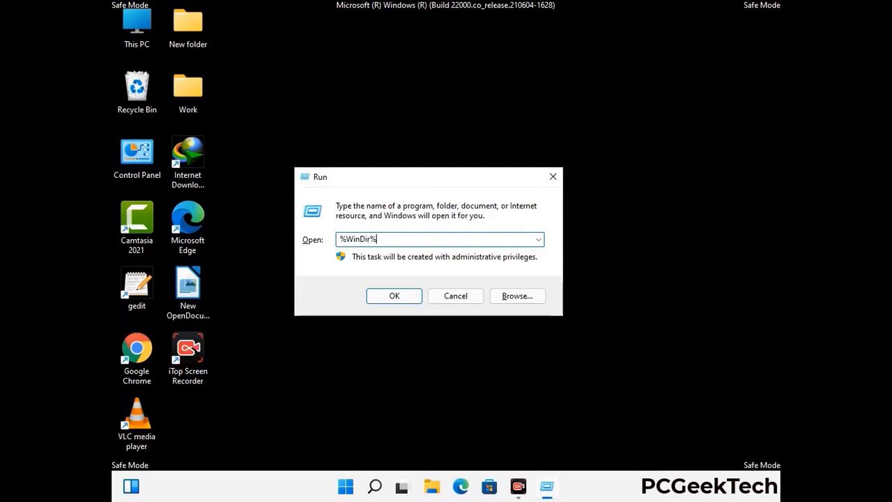
key(Return)
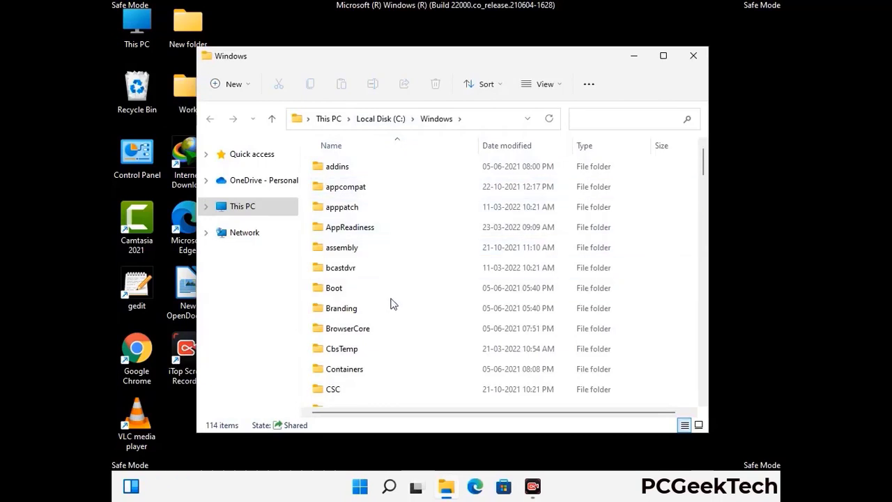
scroll(391, 306, down, 1)
scroll(391, 309, down, 2)
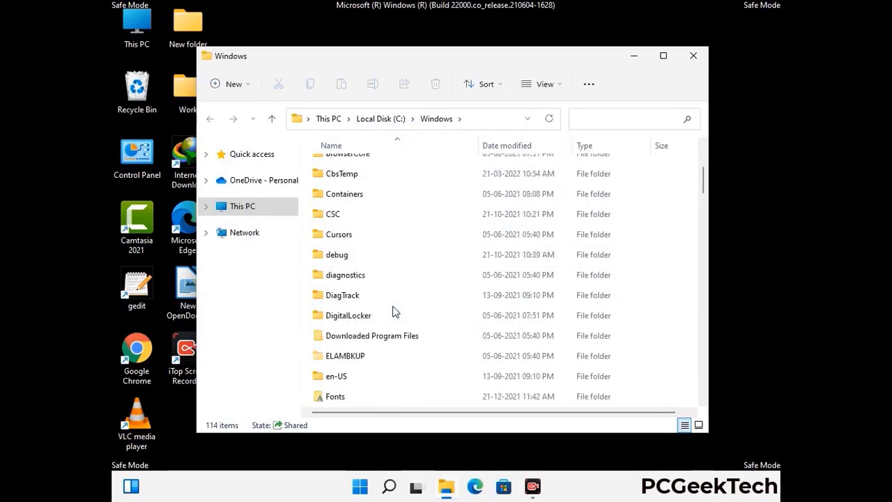
scroll(392, 312, down, 1)
scroll(392, 313, down, 5)
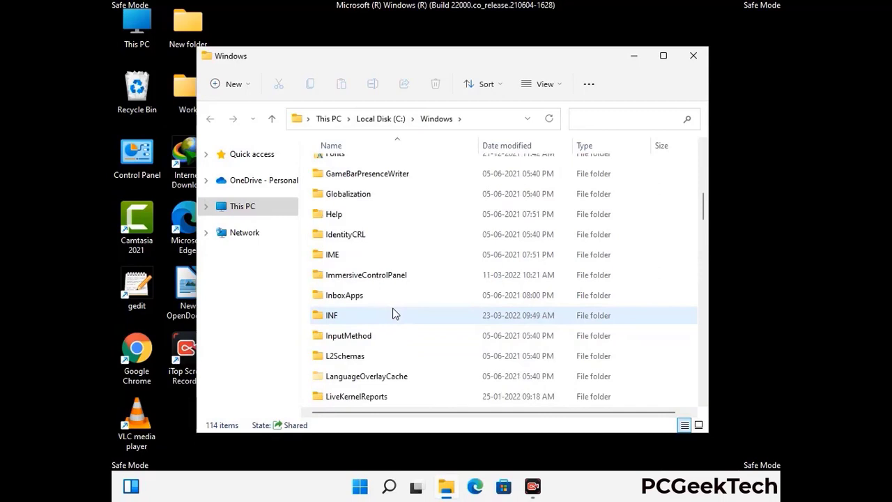
scroll(393, 315, down, 4)
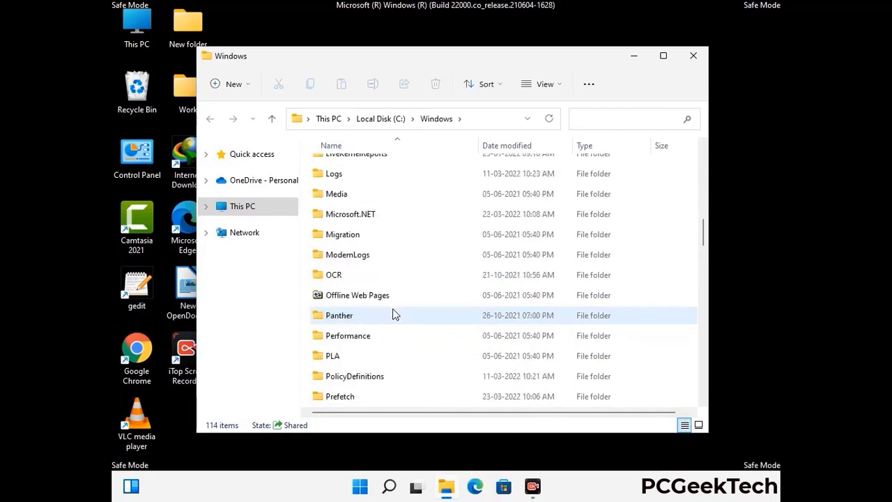
scroll(392, 315, down, 6)
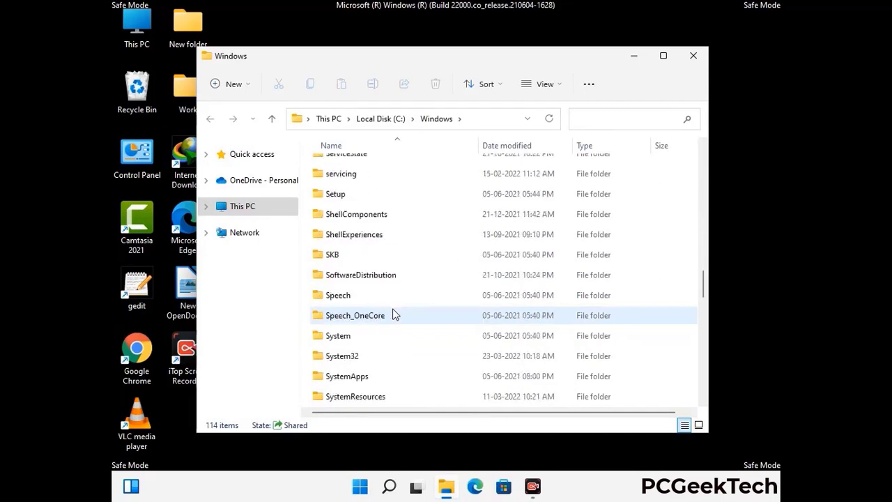
scroll(393, 315, down, 7)
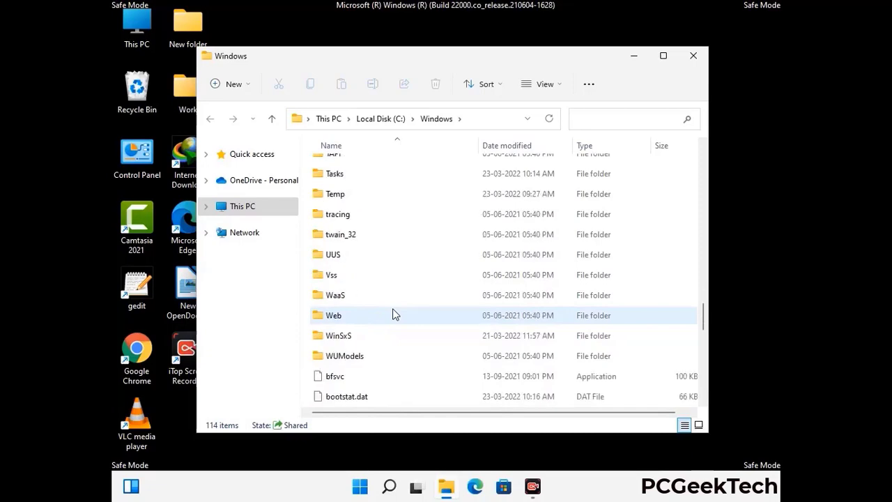
scroll(393, 315, down, 8)
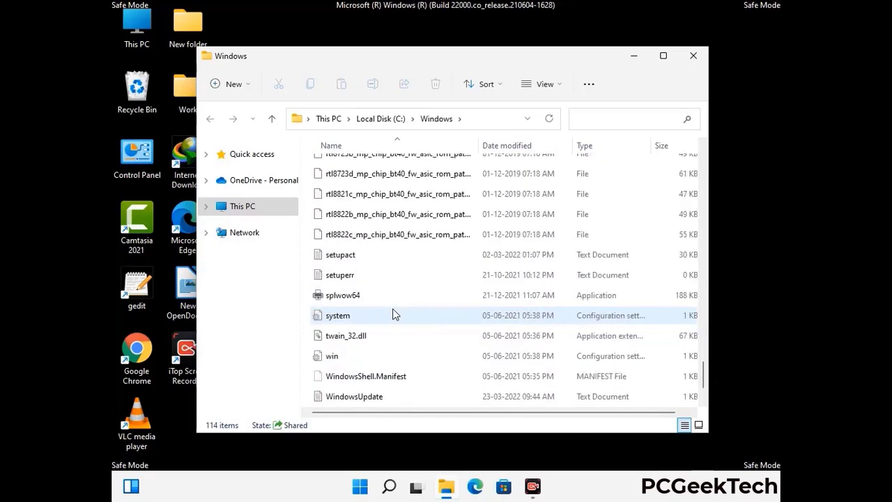
scroll(392, 315, up, 12)
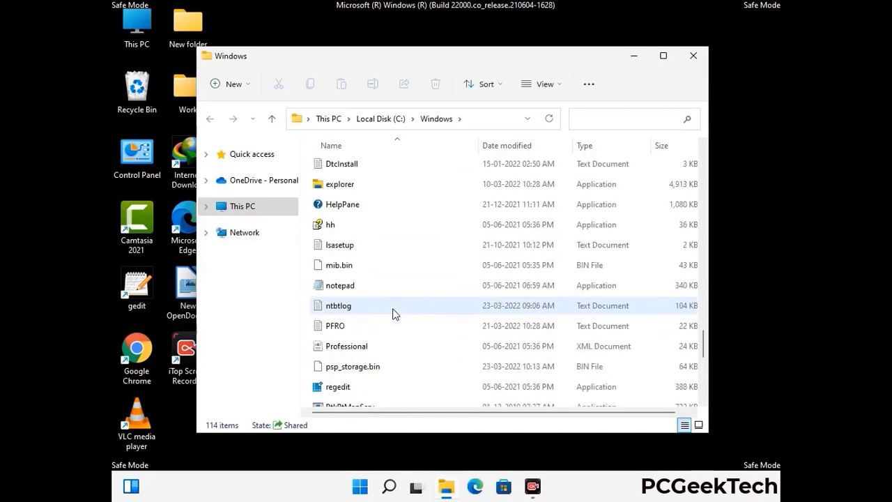
scroll(392, 314, up, 3)
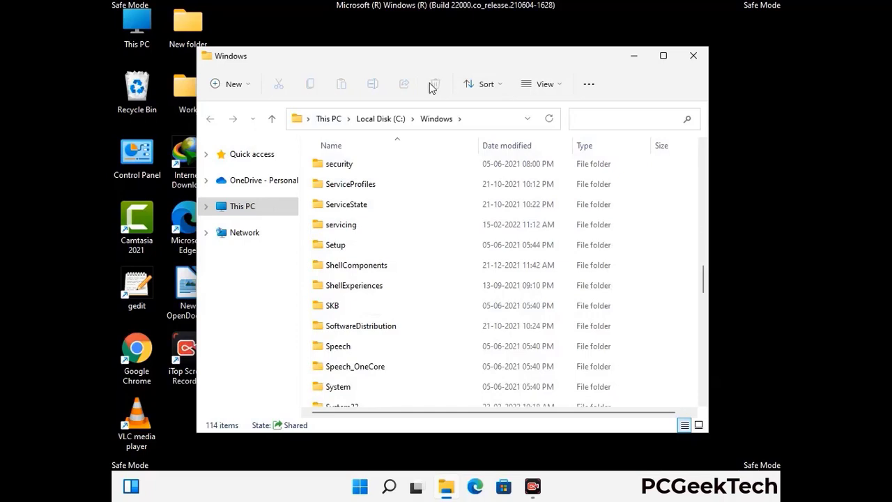
click(699, 59)
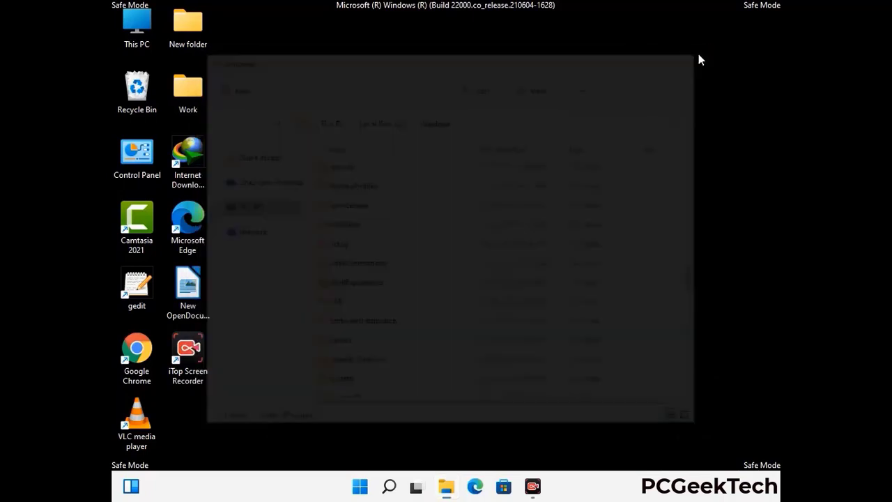
- Open the user's Temp folder by running %temp%
key(super+r)
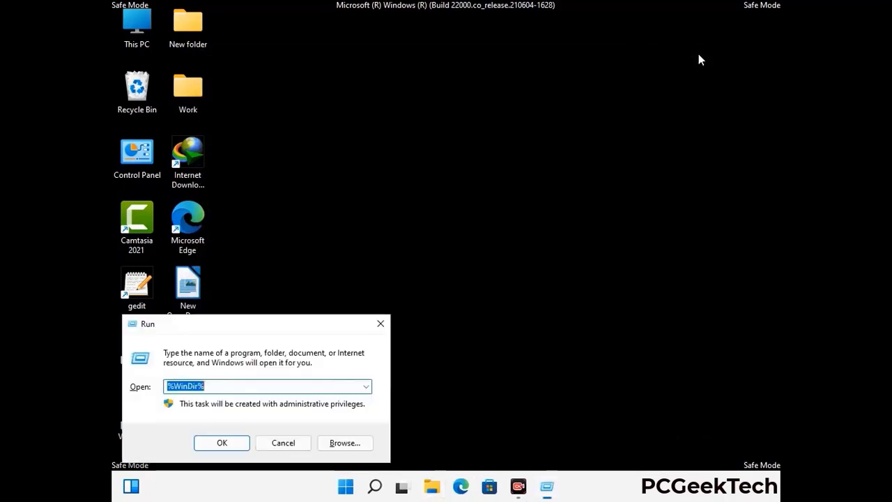
drag(295, 328, 505, 119)
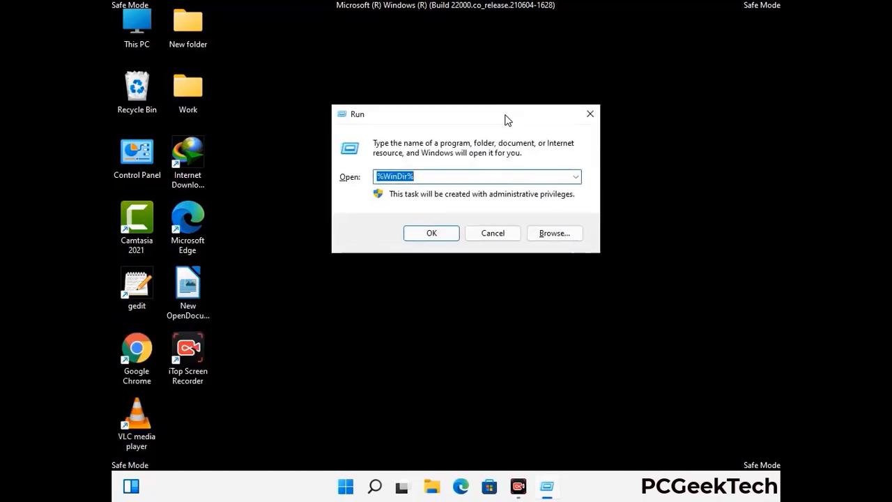
text(%temp%)
click(507, 119)
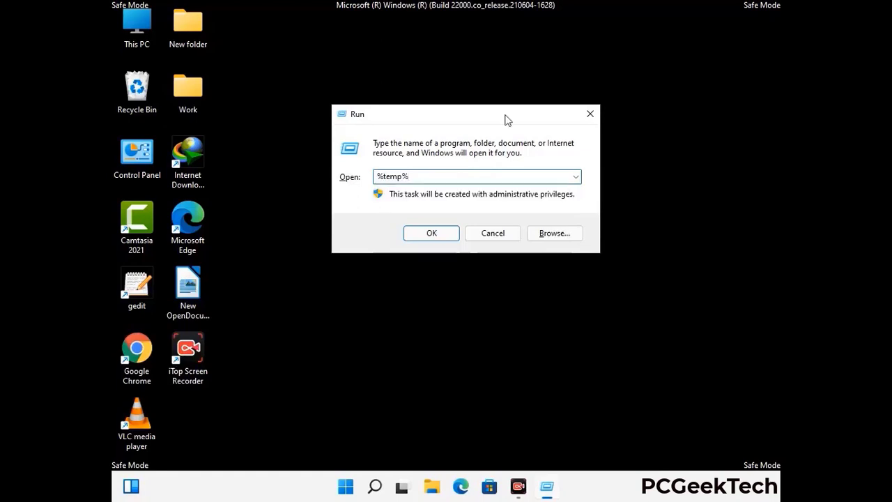
click(444, 233)
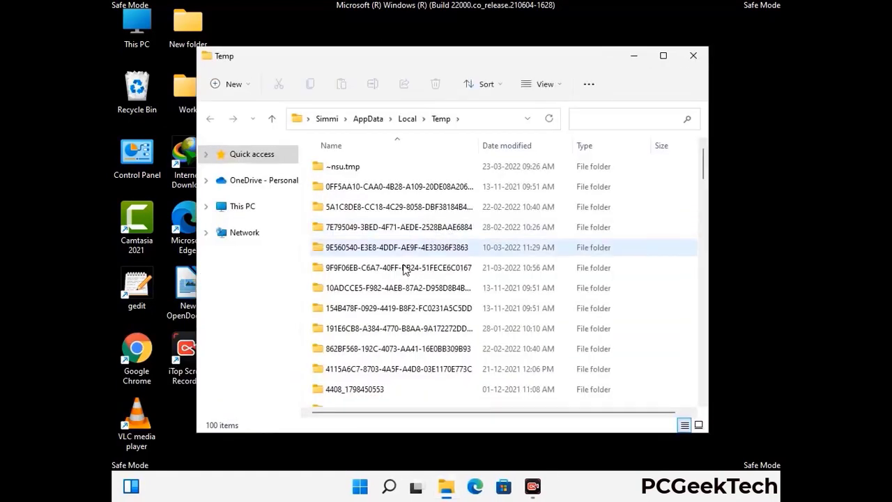
- Select all 100 temp items, delete them, and close the window
click(404, 269)
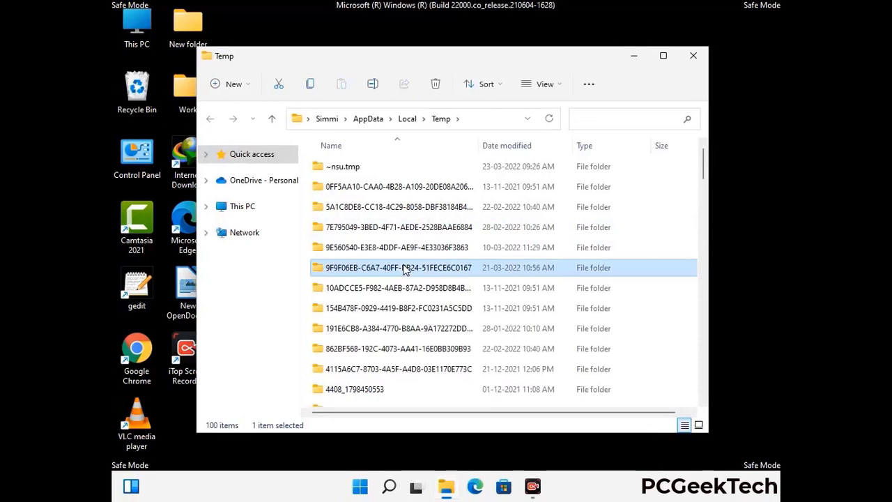
key(ctrl+a)
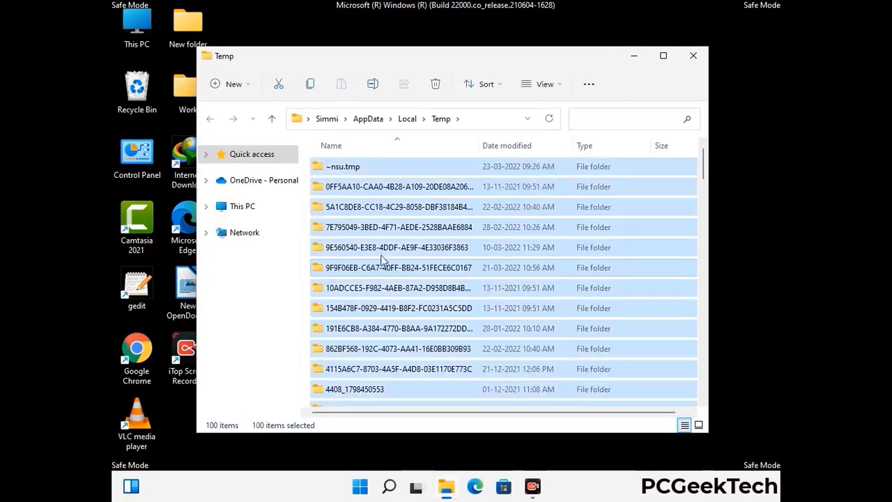
click(436, 84)
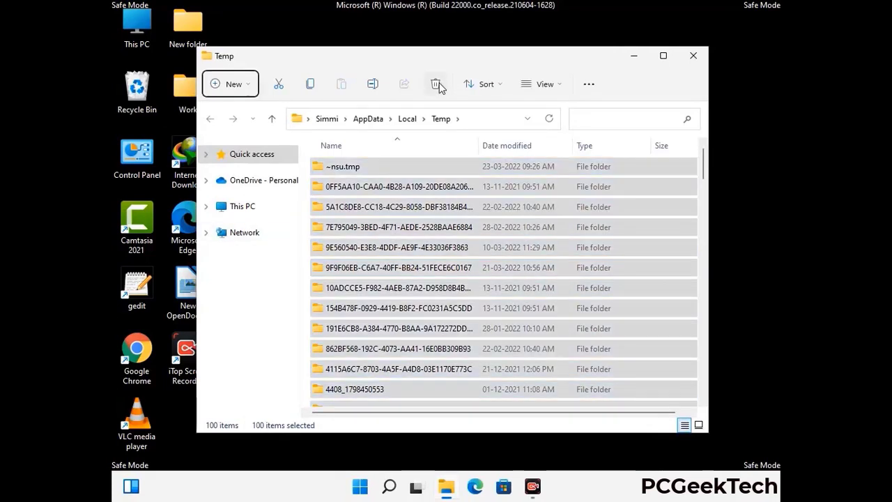
click(692, 56)
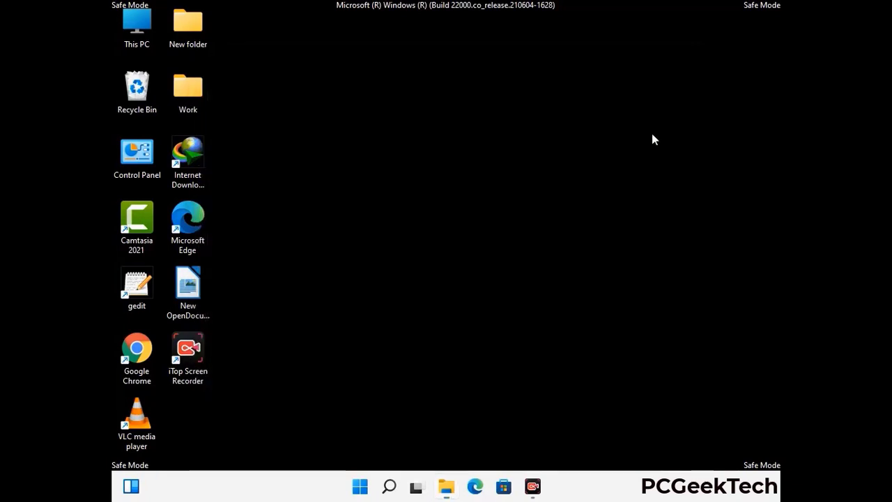
- Open the C:\Windows\Temp folder by running temp
key(super+r)
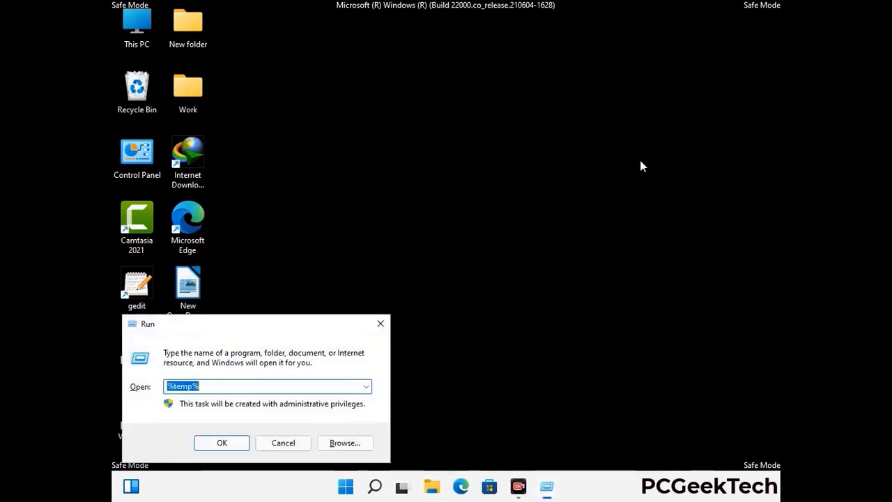
drag(303, 322, 509, 129)
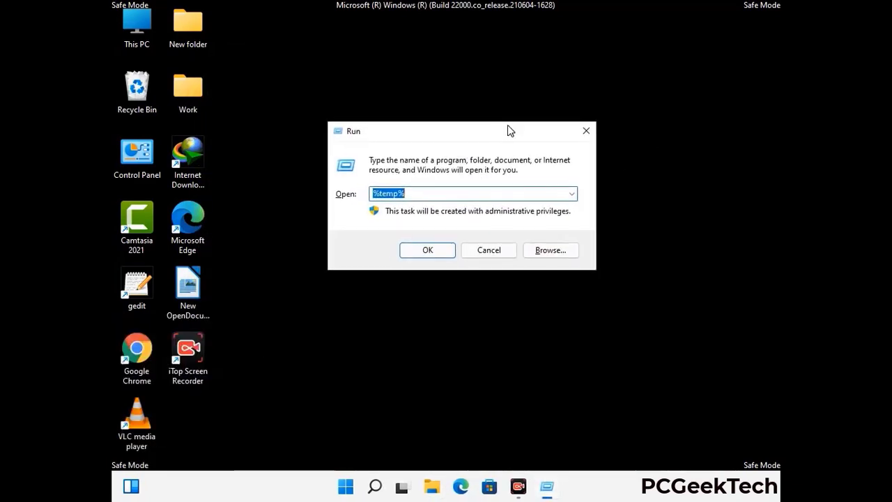
text(temp)
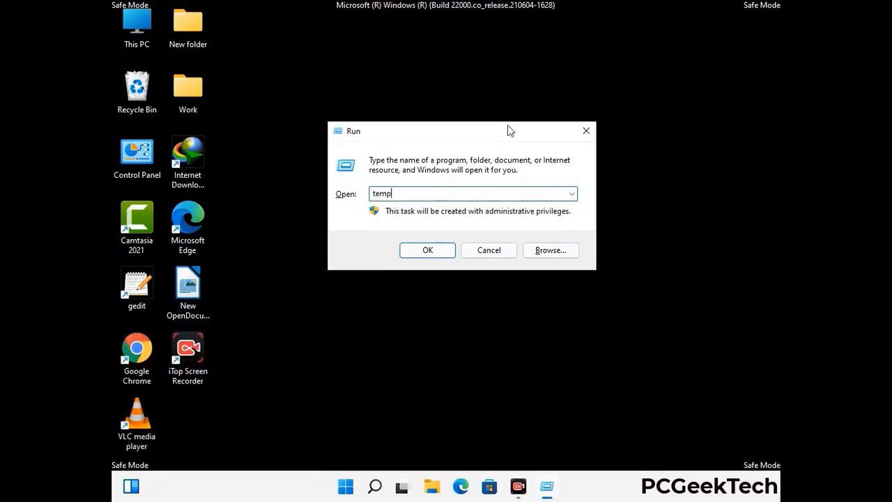
key(Return)
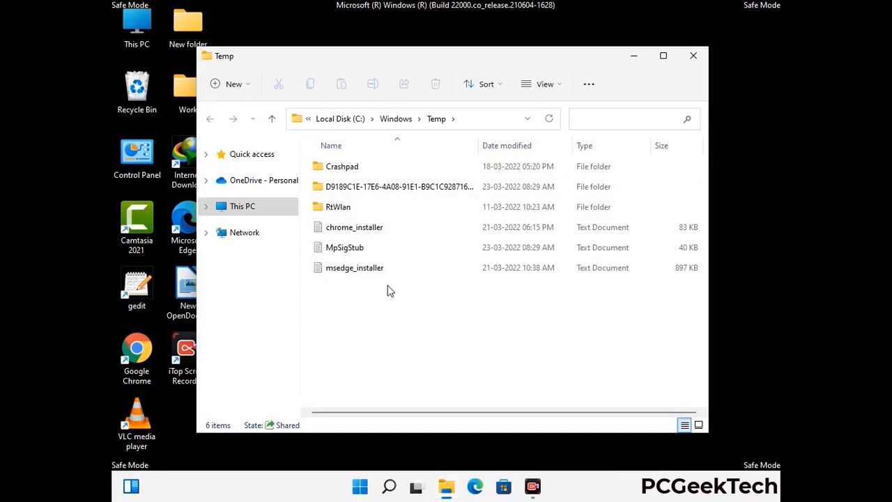
- Select and delete all six items, then close the empty window
key(ctrl+a)
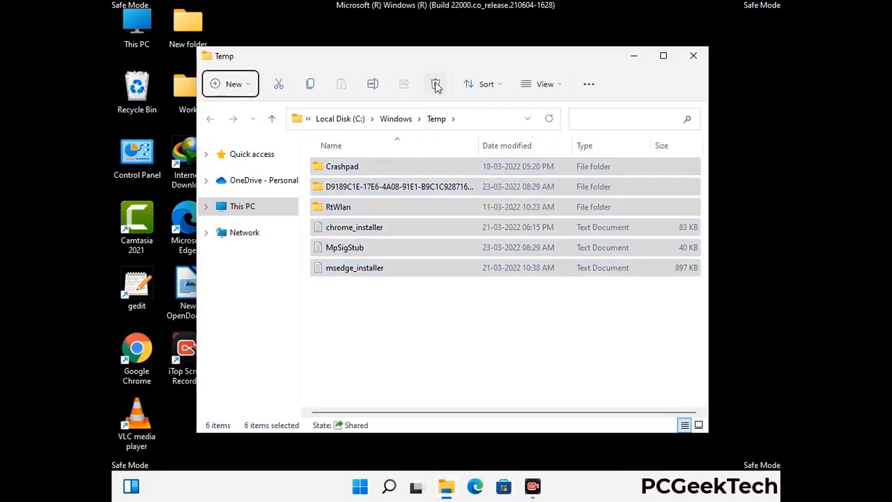
click(436, 84)
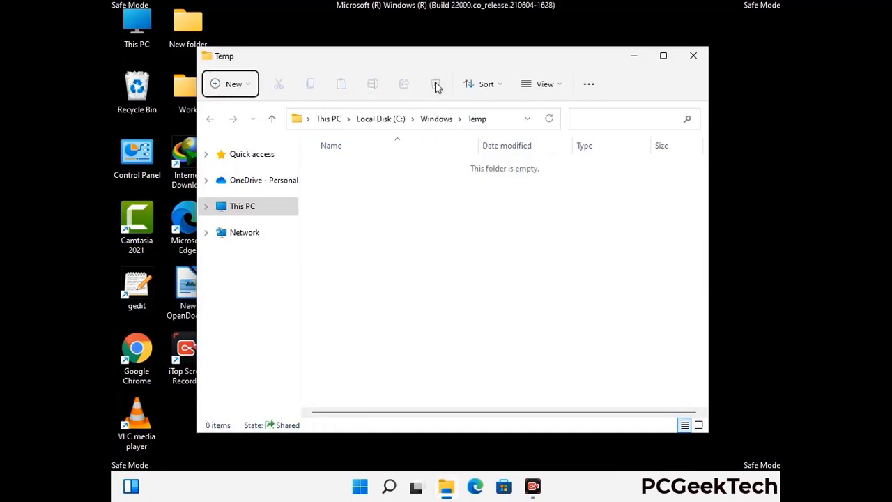
click(697, 59)
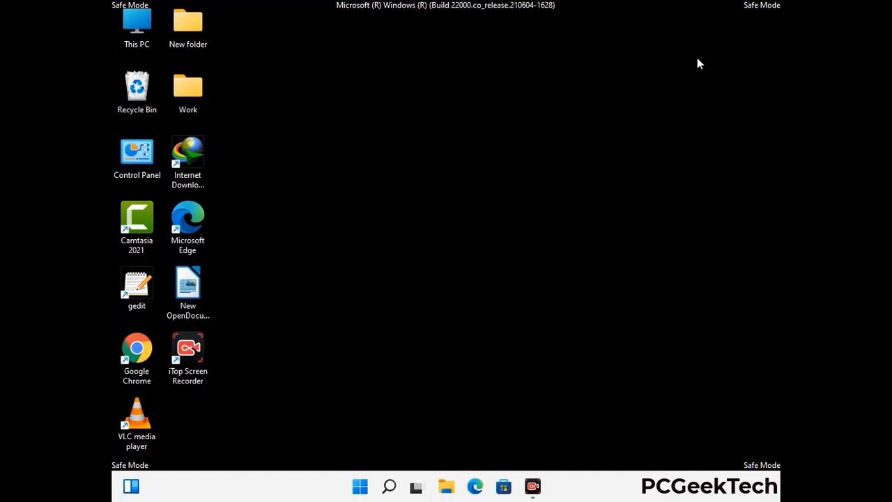
- Launch Registry Editor by running regedit from the Run box
key(super+r)
drag(272, 324, 464, 110)
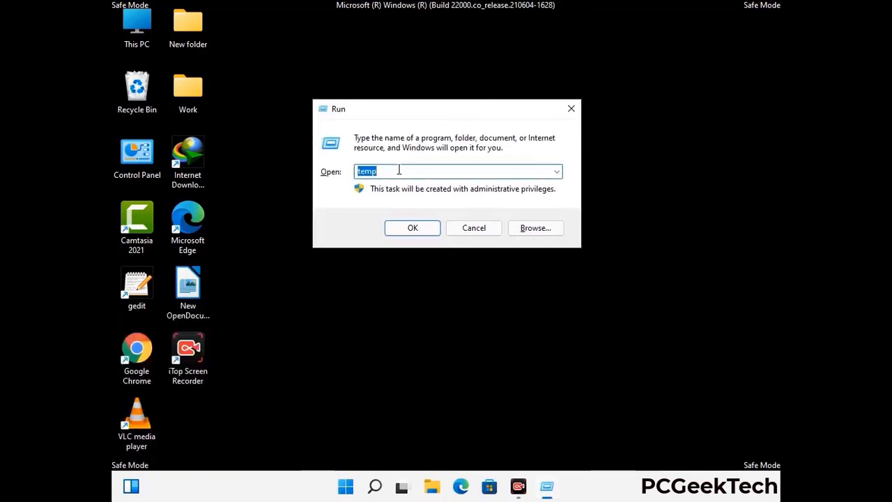
text(regedit)
key(Return)
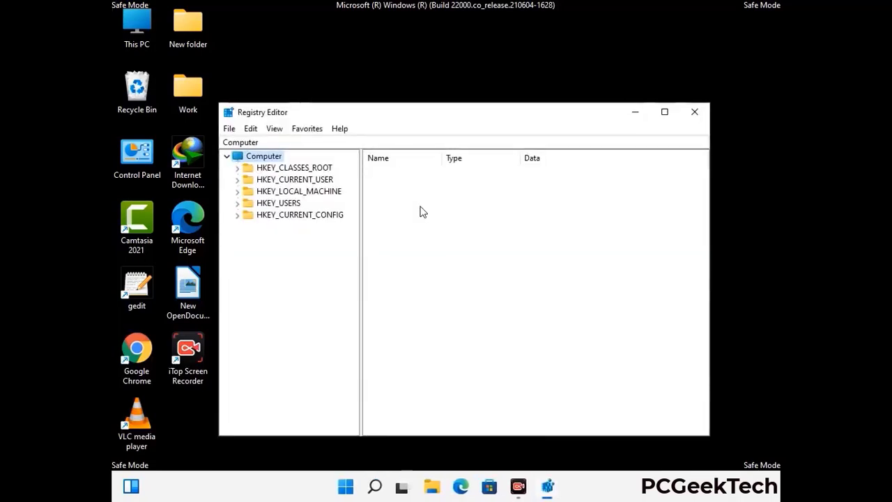
- Expand HKEY_CURRENT_USER, then Software, then Microsoft in the registry tree
click(298, 191)
click(236, 179)
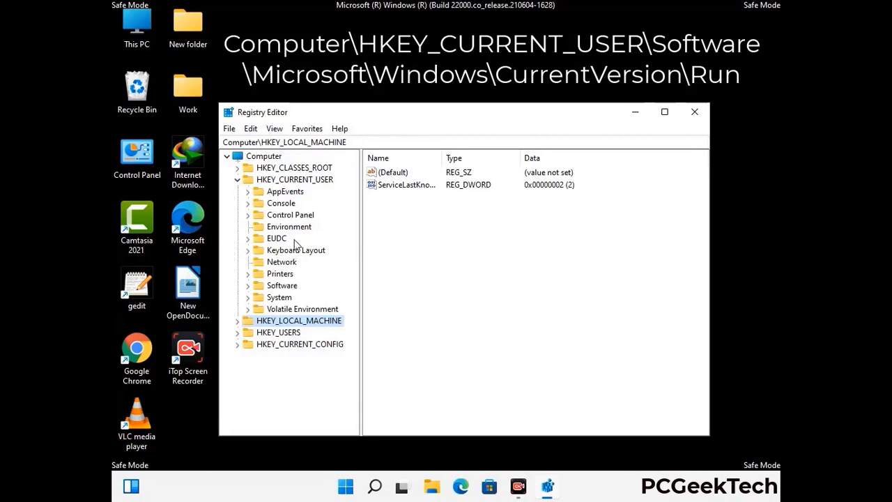
click(278, 288)
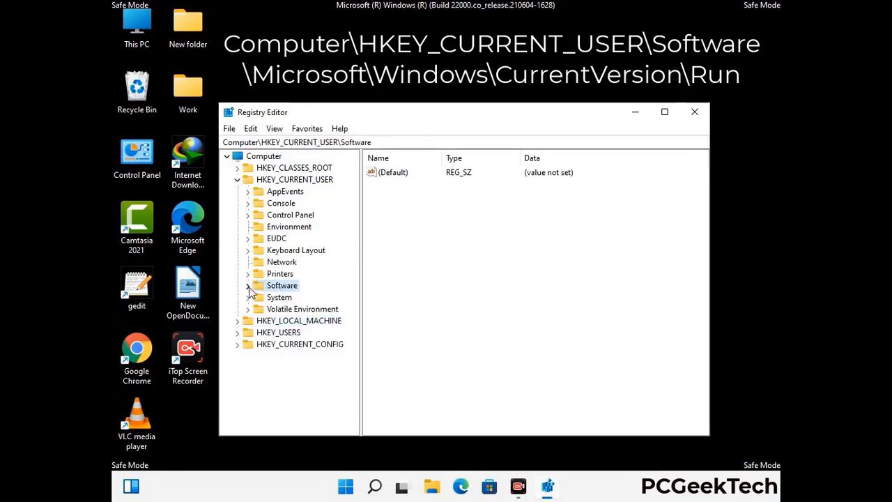
click(246, 288)
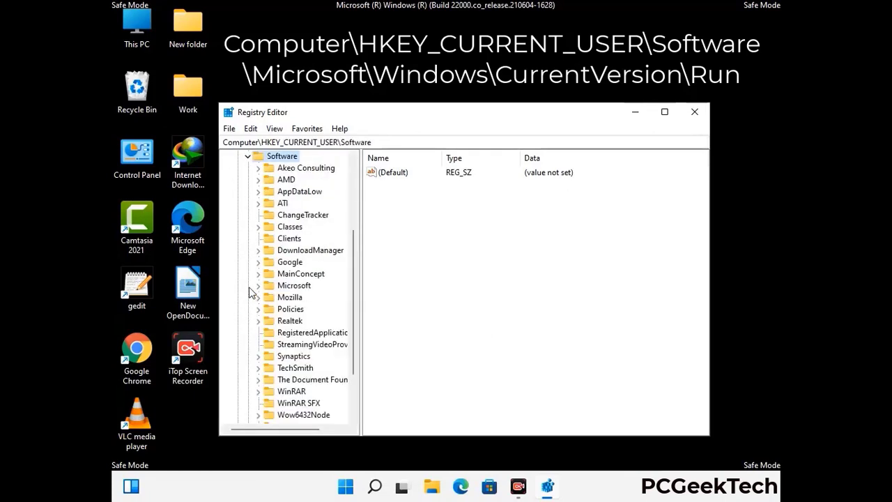
double_click(291, 288)
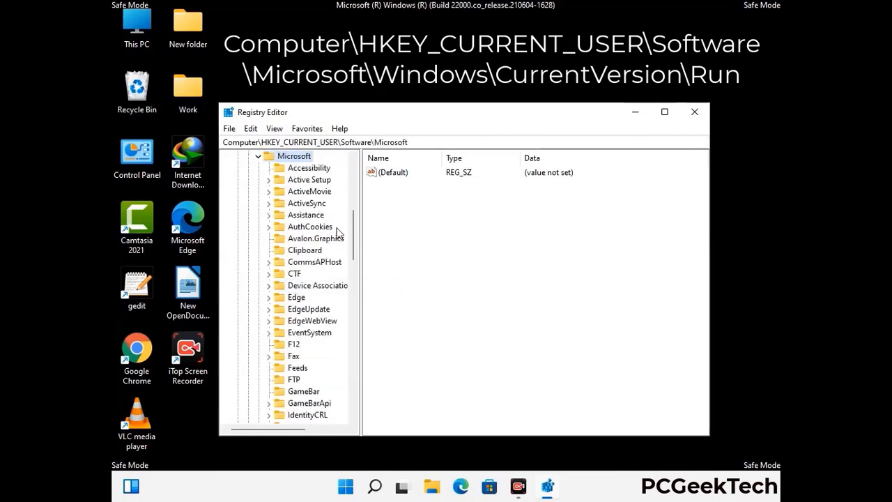
- Open Windows > CurrentVersion and select the Run key to list its startup entries
scroll(322, 305, down, 2)
scroll(322, 305, down, 2)
scroll(322, 304, down, 1)
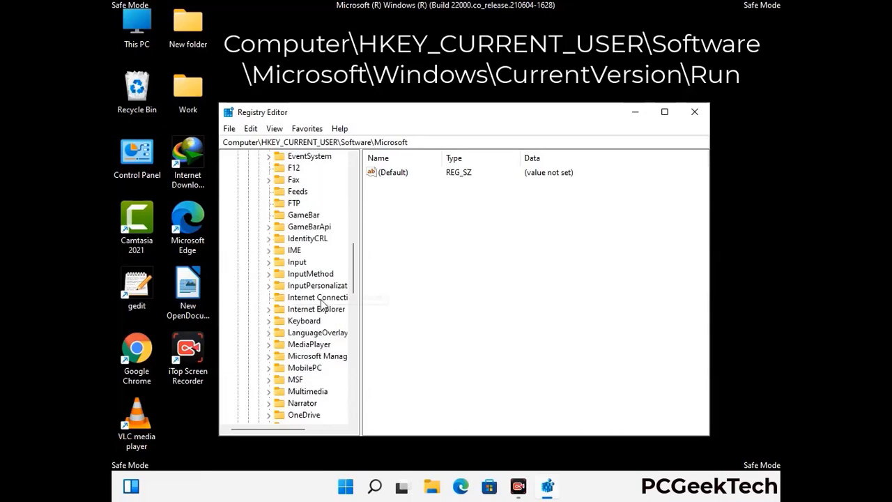
scroll(323, 304, down, 2)
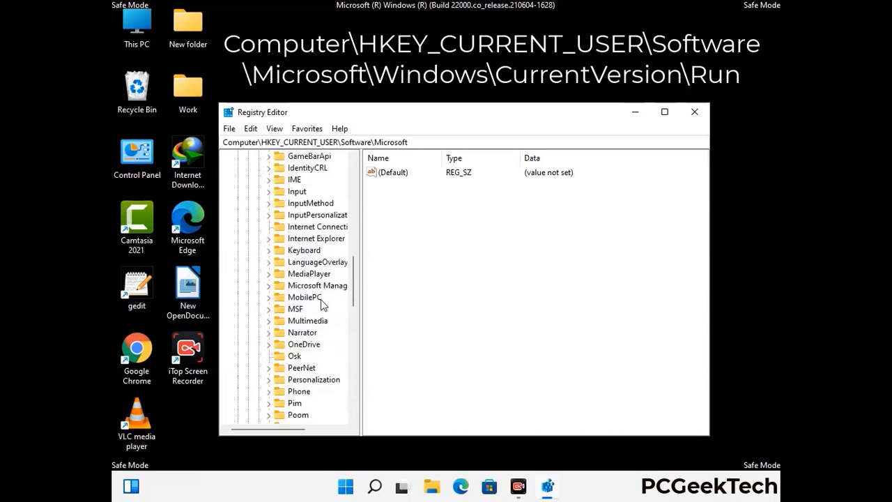
scroll(323, 305, down, 7)
scroll(322, 305, down, 3)
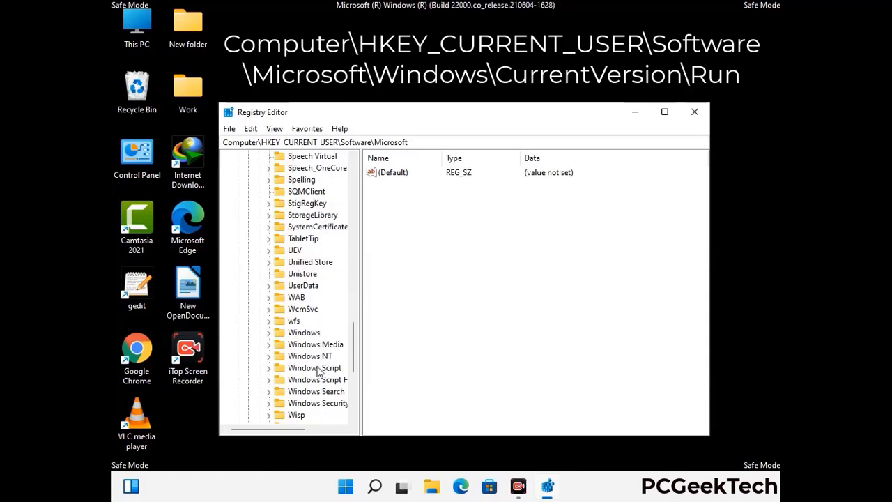
double_click(314, 333)
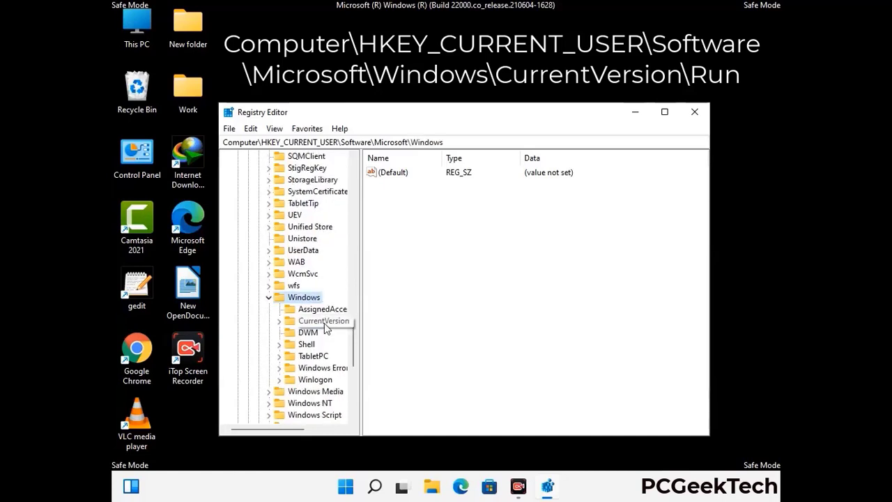
double_click(324, 322)
scroll(320, 303, down, 5)
scroll(319, 303, down, 4)
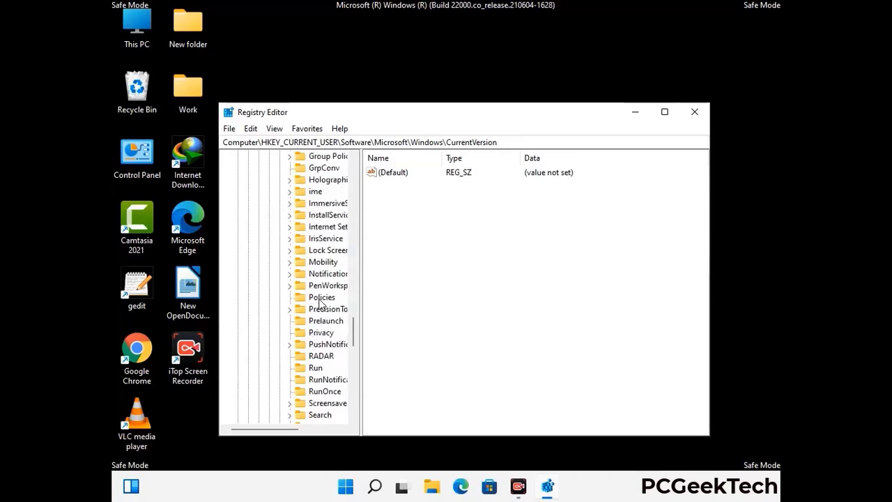
scroll(320, 303, down, 1)
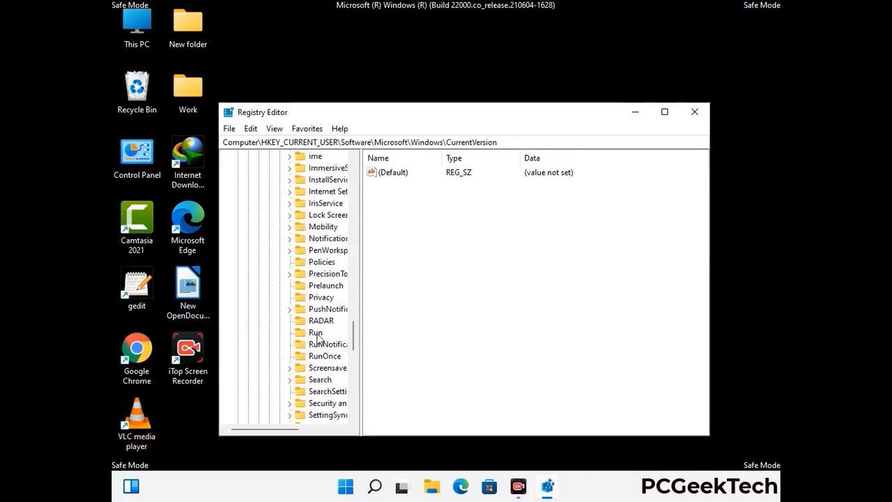
click(316, 334)
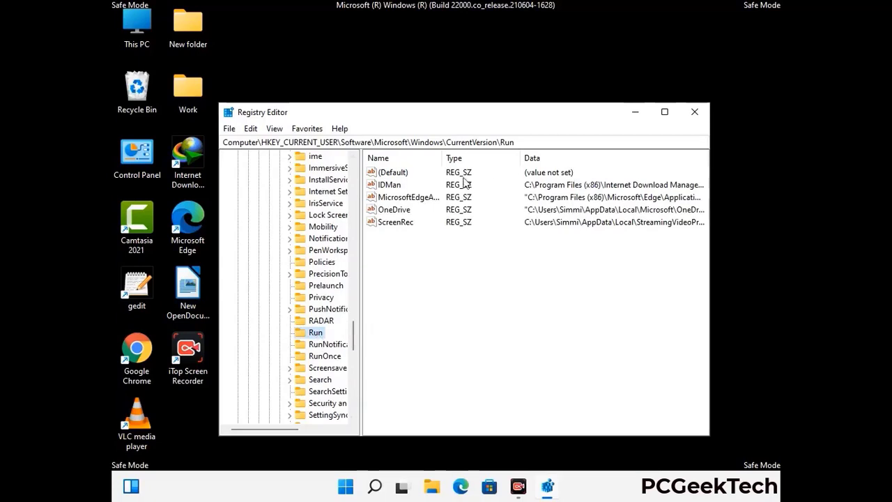
- Delete the ScreenRec value from the Run key and confirm the deletion
click(394, 223)
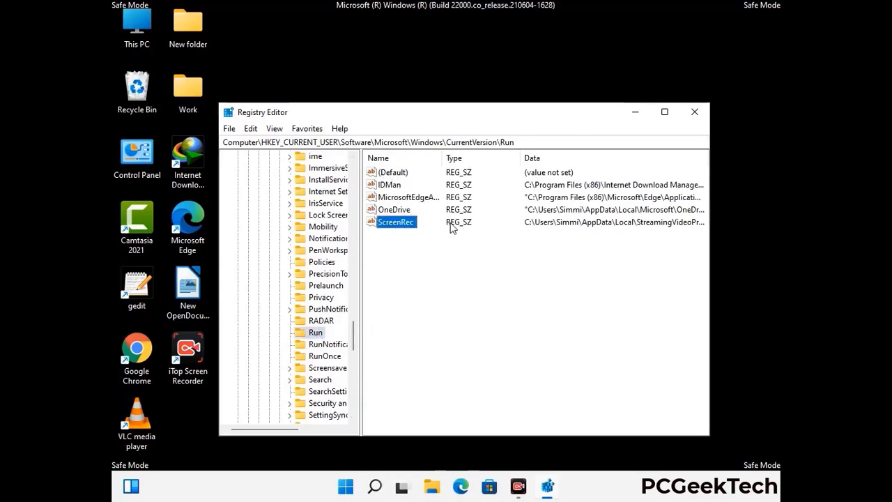
click(402, 223)
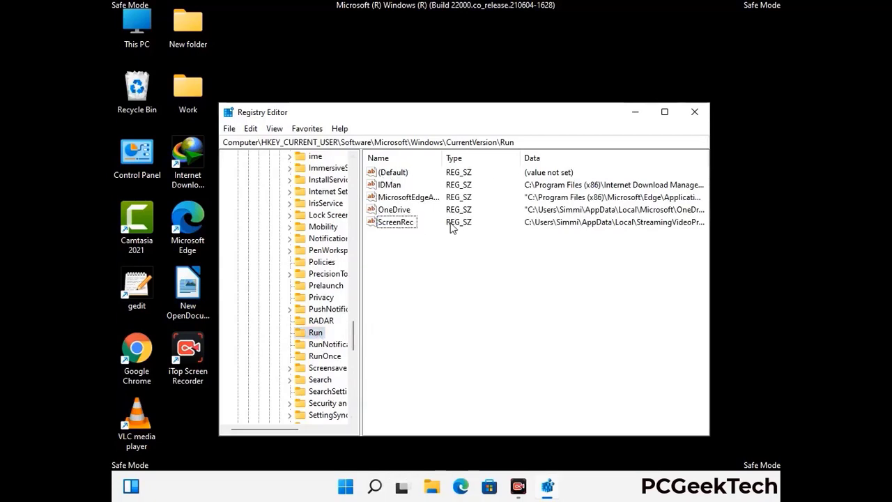
right_click(403, 227)
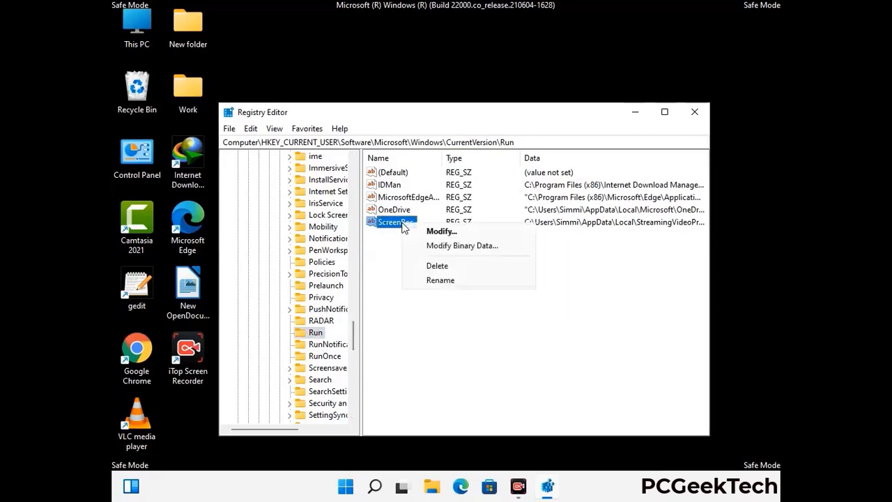
click(428, 266)
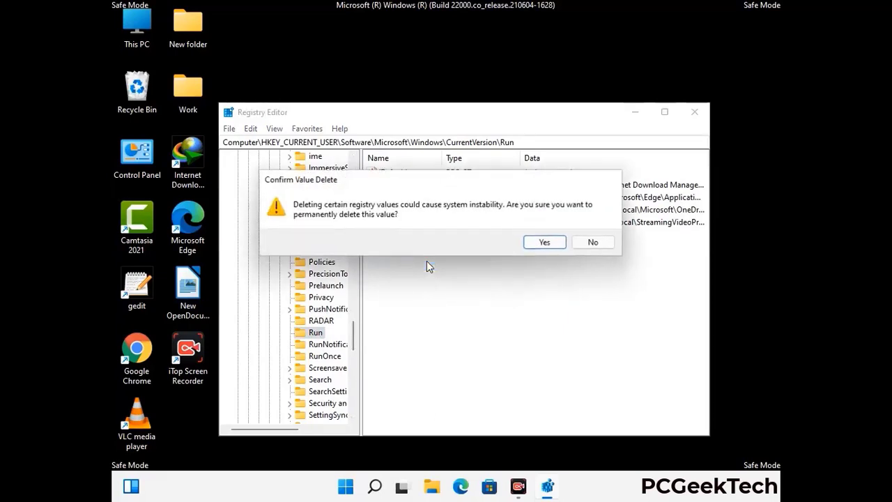
click(545, 243)
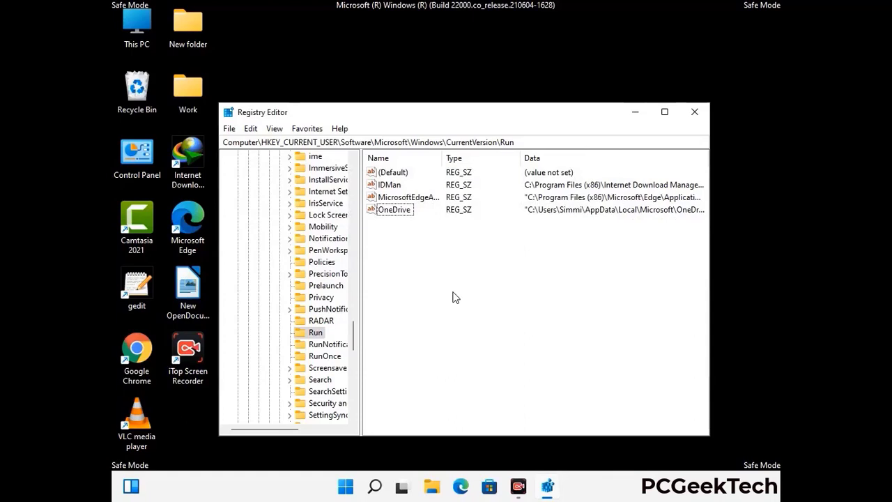
- Search the registry for 'Virus Nam', cancel the search, and close Registry Editor
key(ctrl+f)
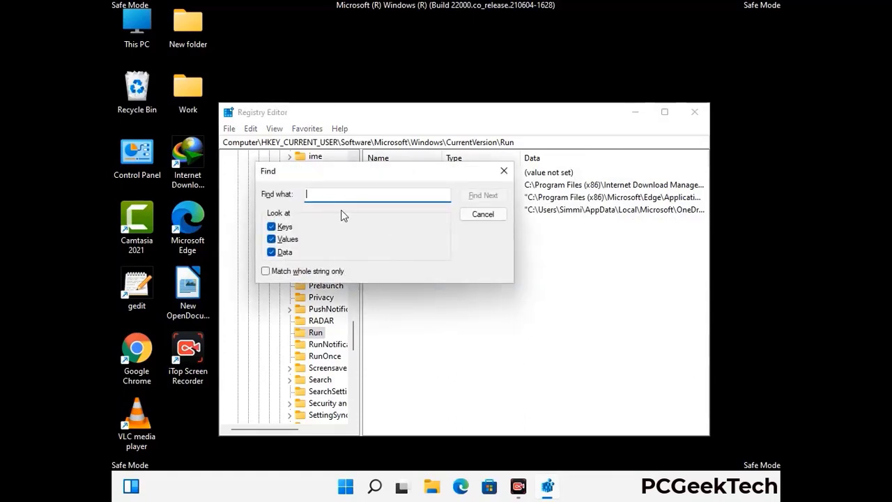
text(Virus Name)
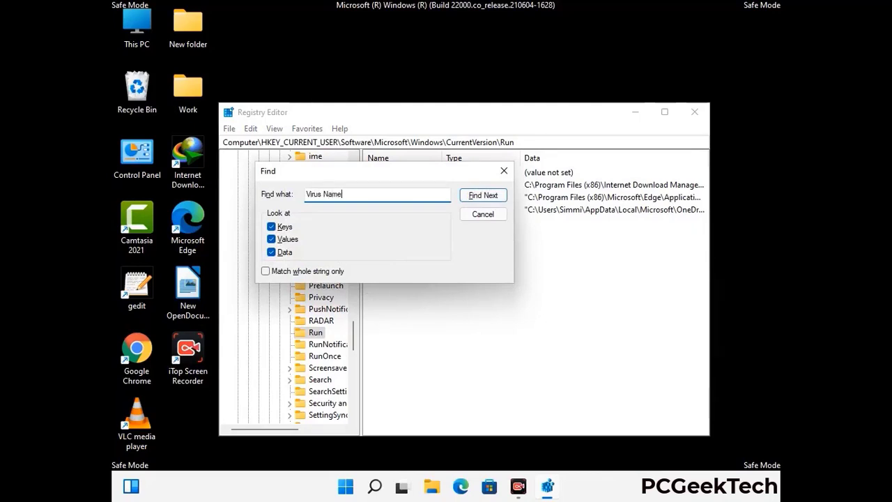
click(473, 199)
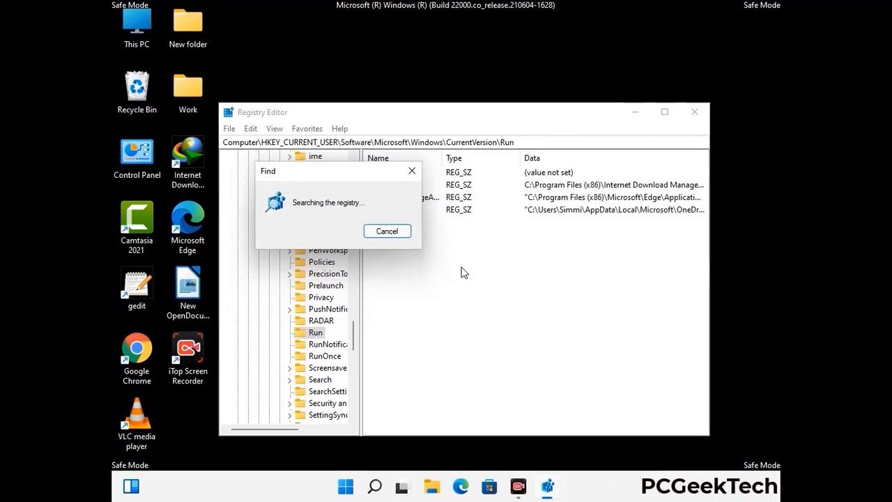
click(412, 171)
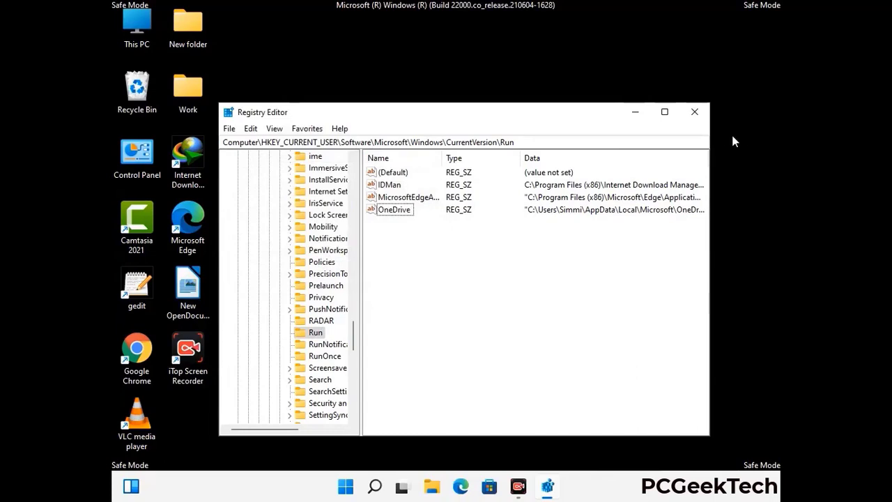
click(694, 112)
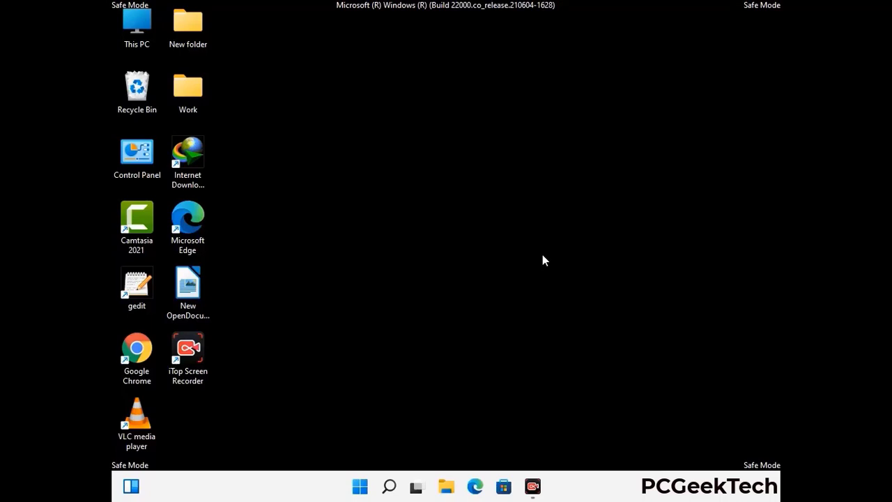
- Launch msconfig and uncheck Safe boot on System Configuration's Boot tab
key(super+r)
drag(260, 322, 456, 135)
text(ms)
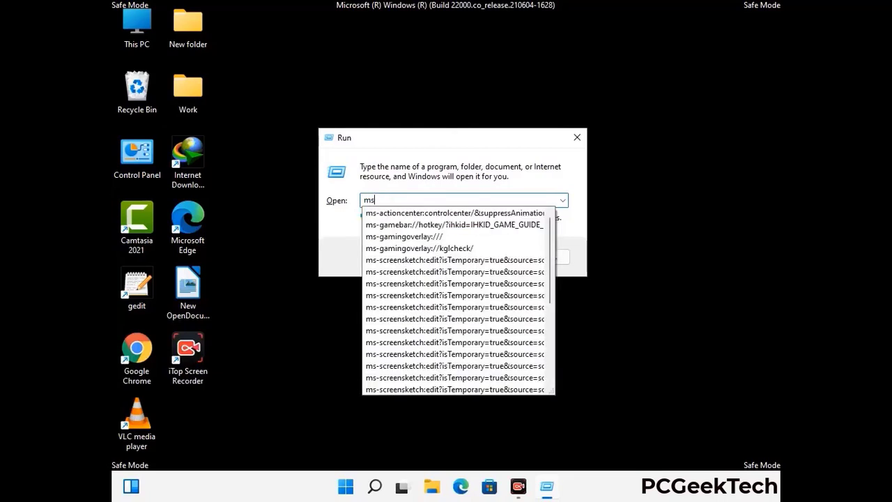
text(config)
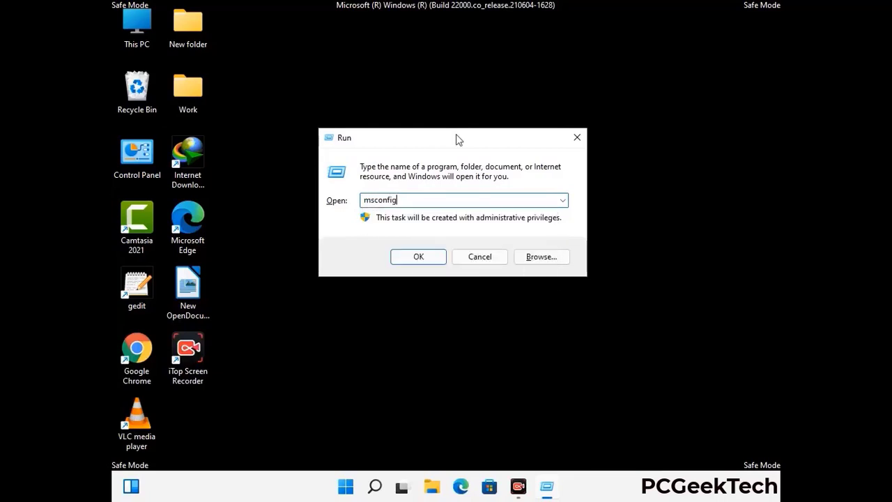
click(412, 256)
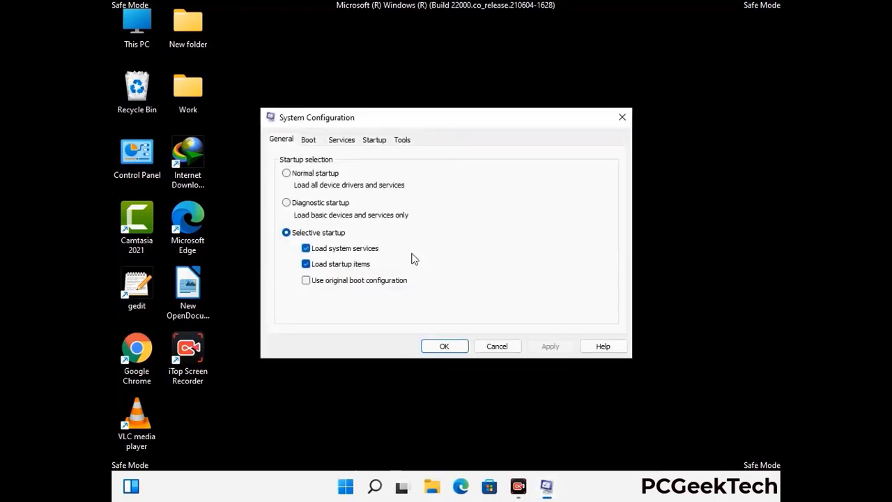
click(308, 139)
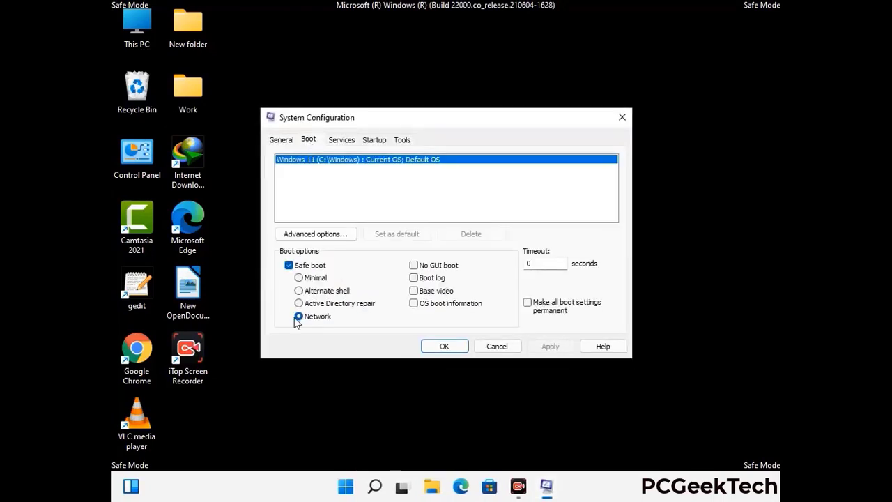
click(288, 266)
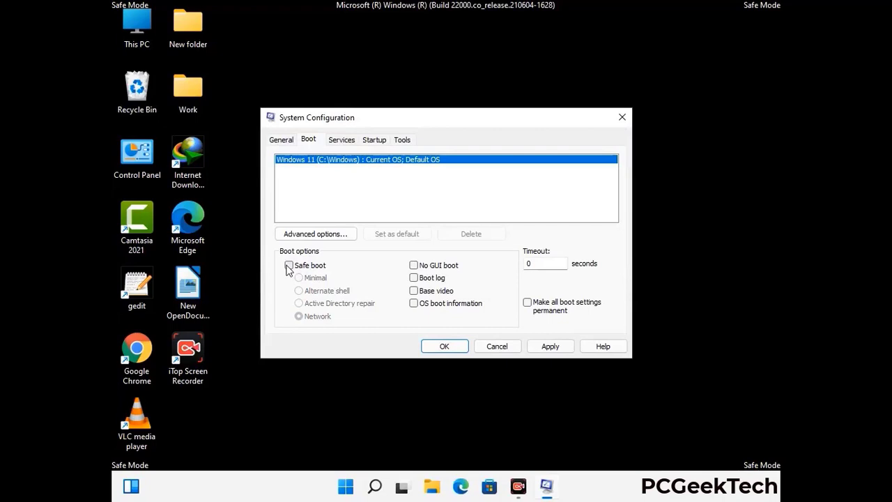